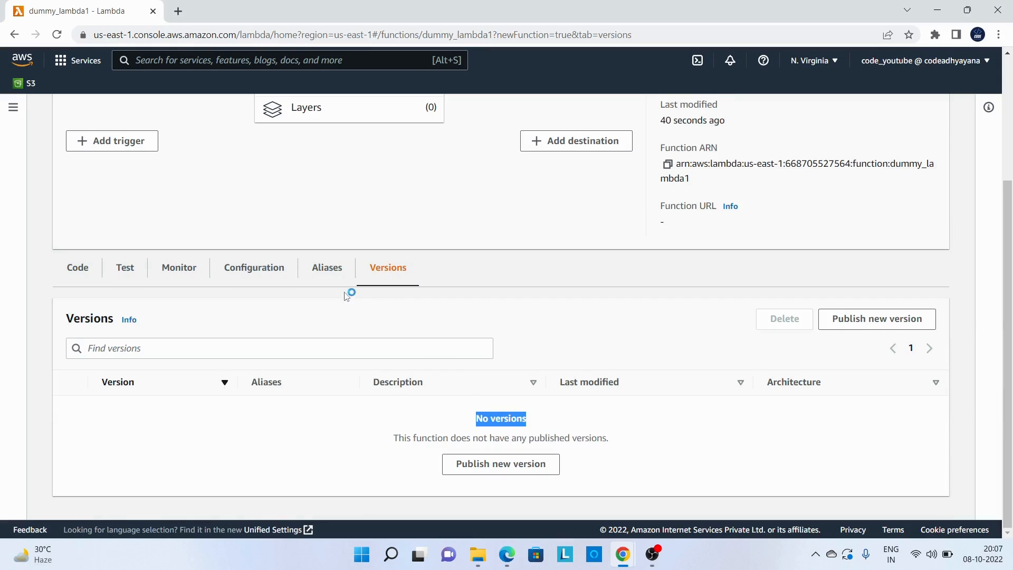
Check the list of aliases defined for the dummy_lambda1 function
{"action": "left_click", "coordinate": [327, 269]}
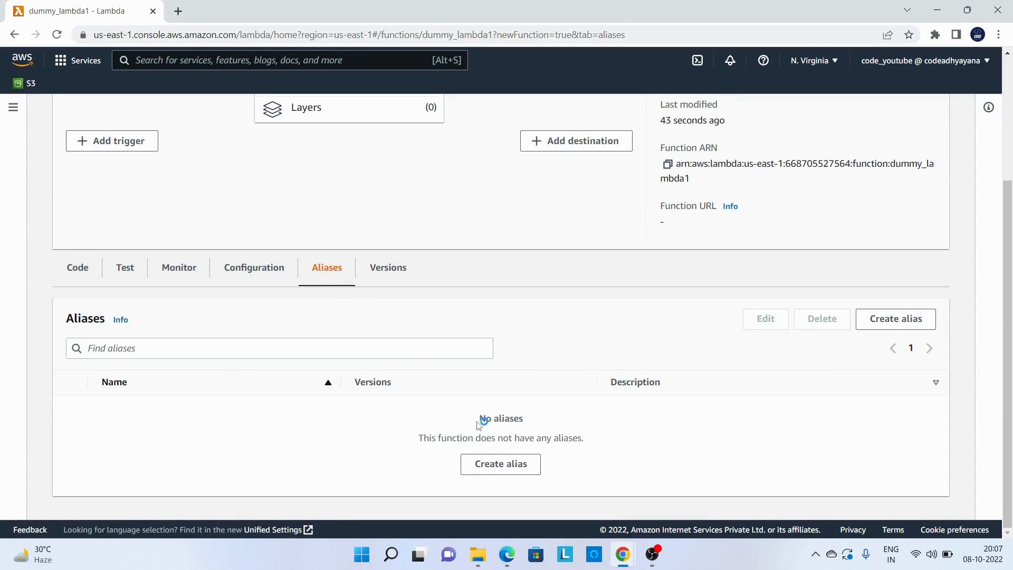
{"action": "left_click_drag", "start_coordinate": [479, 419], "coordinate": [536, 420]}
Change the returned body text in lambda_function.py to "Hello from Lambda Prod!" and deploy the code
{"action": "left_click", "coordinate": [78, 268]}
{"action": "scroll", "coordinate": [260, 297], "scroll_direction": "down", "scroll_amount": 4}
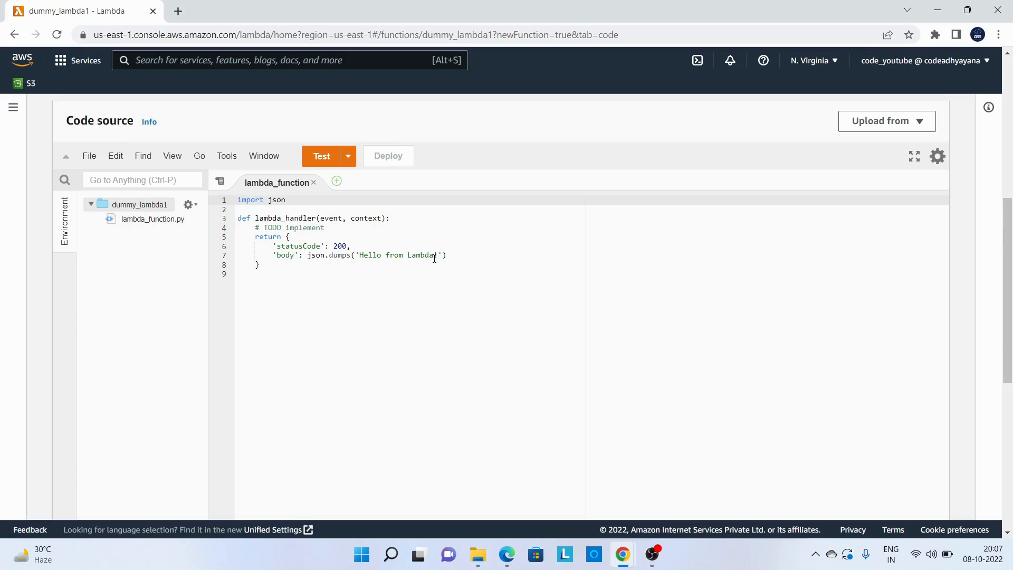
{"action": "left_click", "coordinate": [435, 255]}
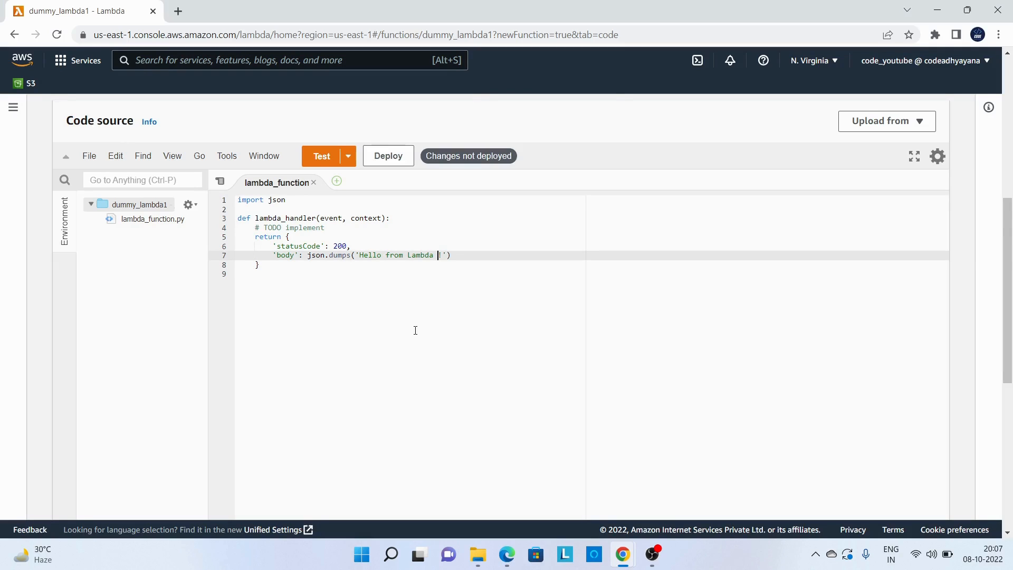
{"action": "type", "text": "Prod"}
{"action": "left_click", "coordinate": [388, 161]}
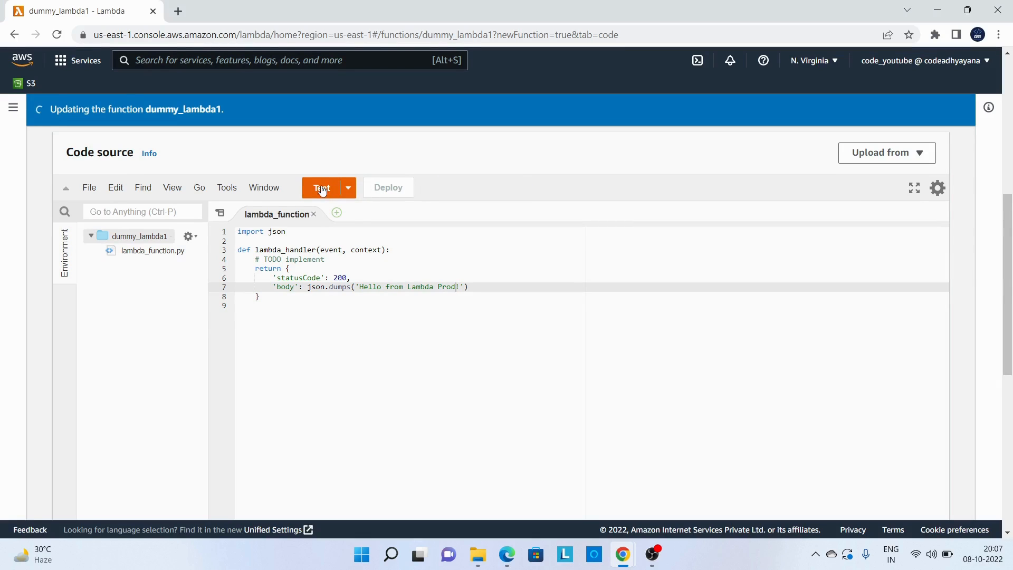
Run the test on the Prod code, check the response body, and close the execution results
{"action": "left_click", "coordinate": [323, 189]}
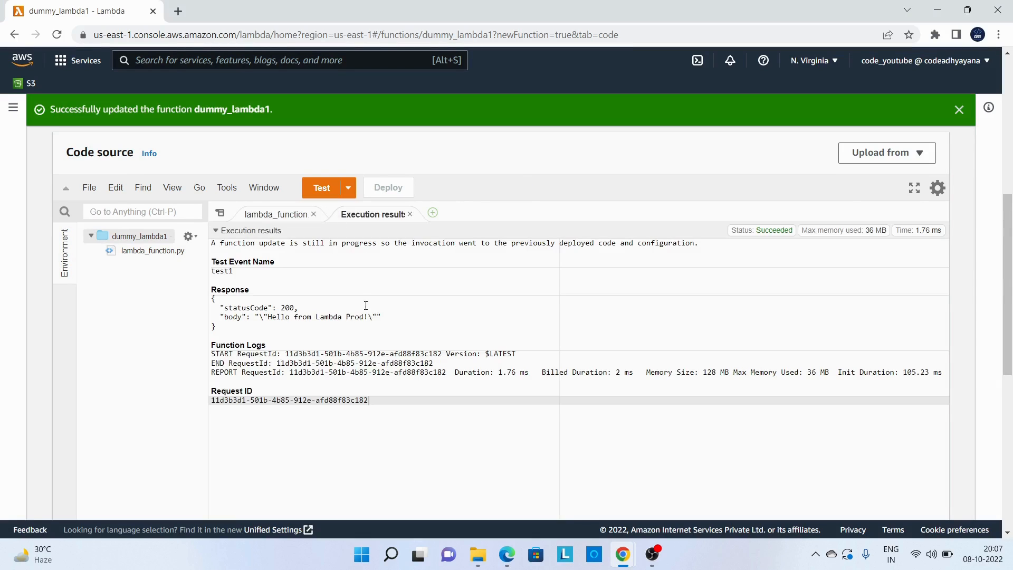
{"action": "left_click_drag", "start_coordinate": [269, 319], "coordinate": [363, 319]}
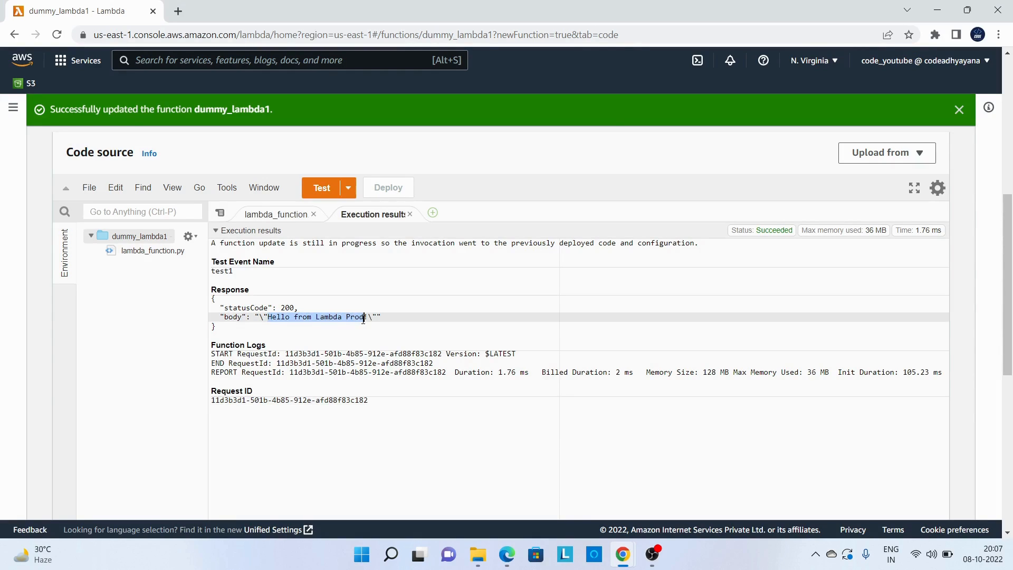
{"action": "left_click", "coordinate": [410, 214]}
Publish a new version of dummy_lambda1 with the description "prod" and dismiss the notification
{"action": "scroll", "coordinate": [346, 241], "scroll_direction": "up", "scroll_amount": 7}
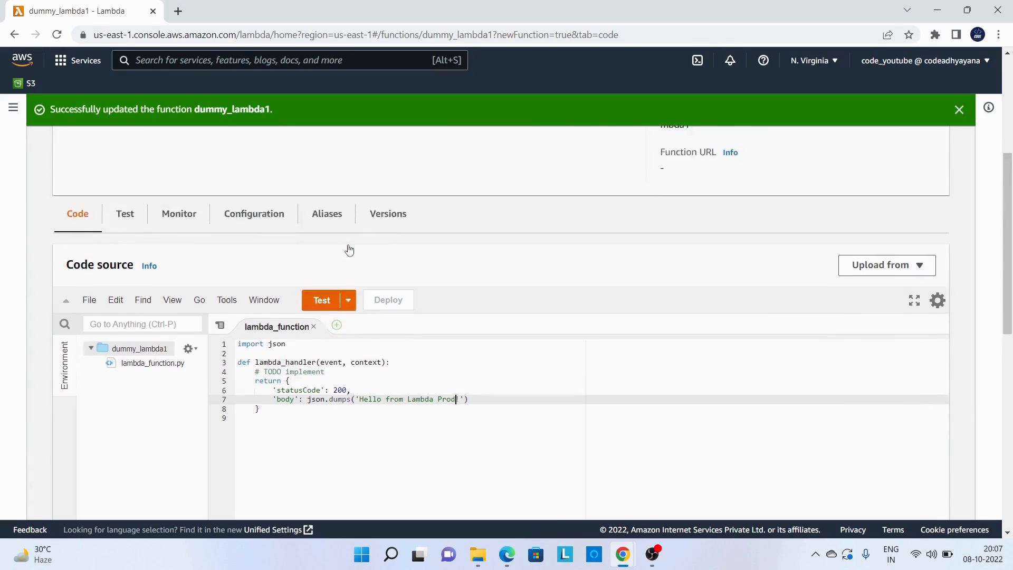
{"action": "left_click", "coordinate": [900, 182]}
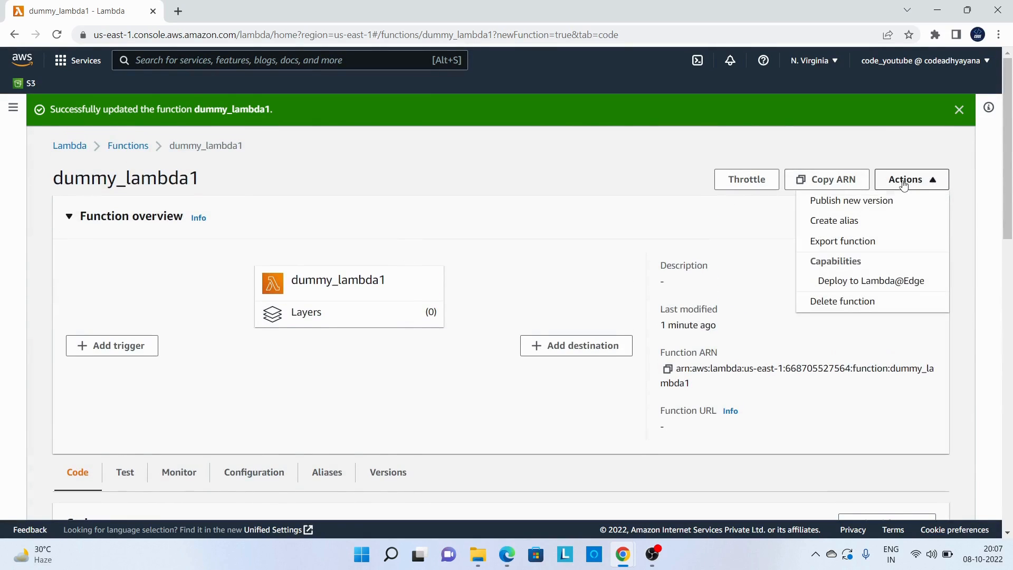
{"action": "left_click", "coordinate": [857, 203]}
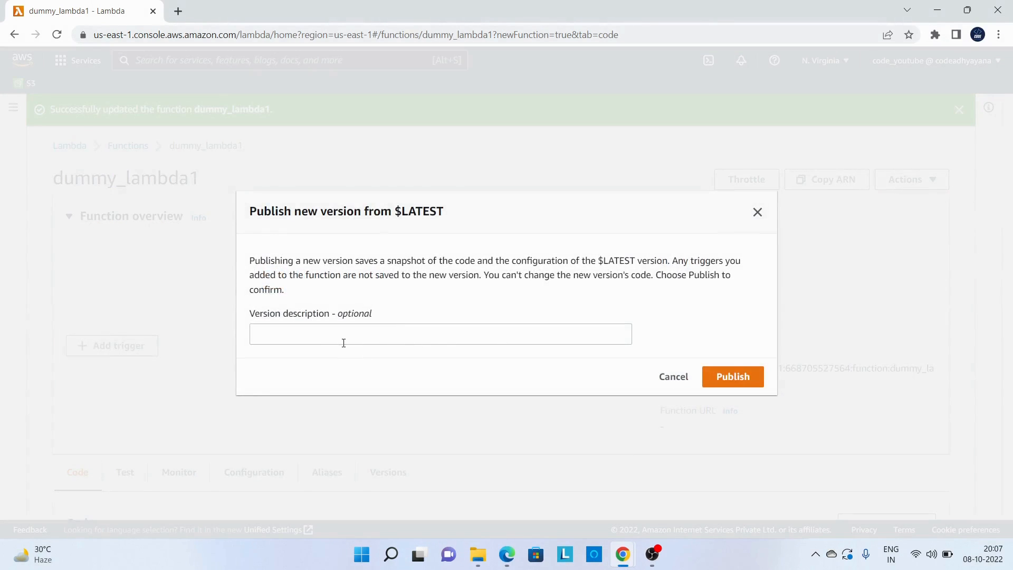
{"action": "left_click", "coordinate": [339, 340]}
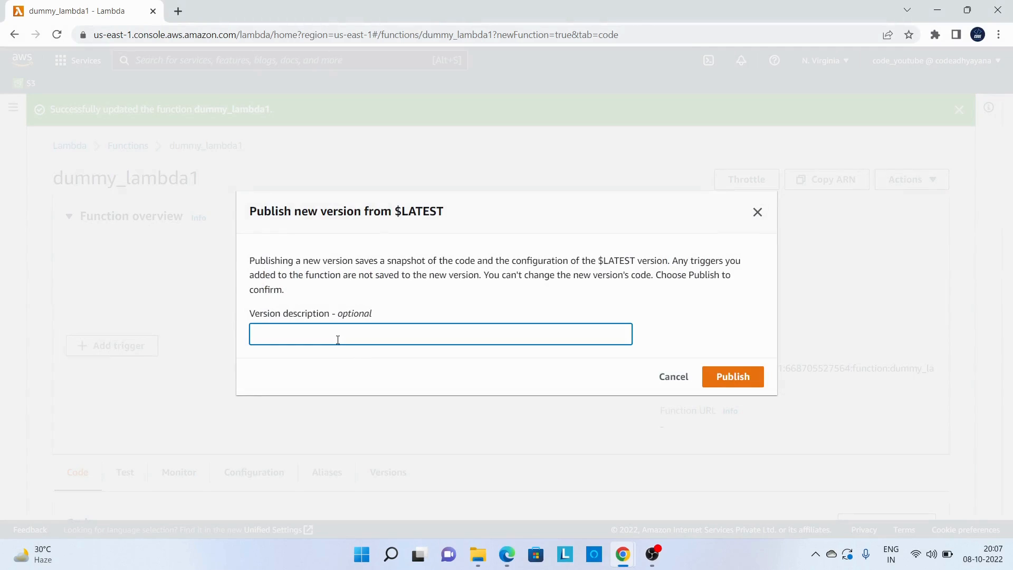
{"action": "type", "text": "prod"}
{"action": "left_click", "coordinate": [740, 369]}
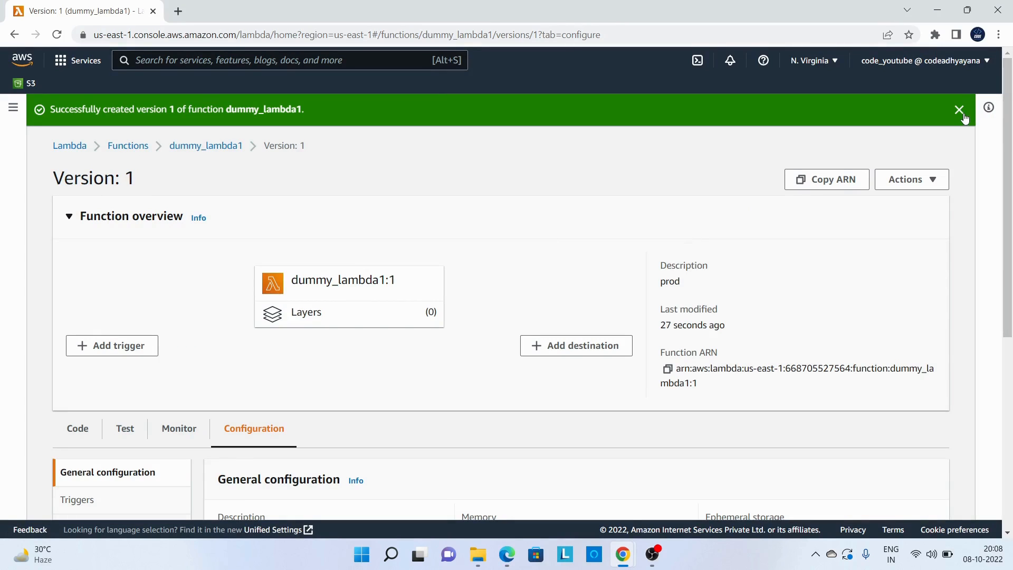
{"action": "left_click", "coordinate": [959, 109]}
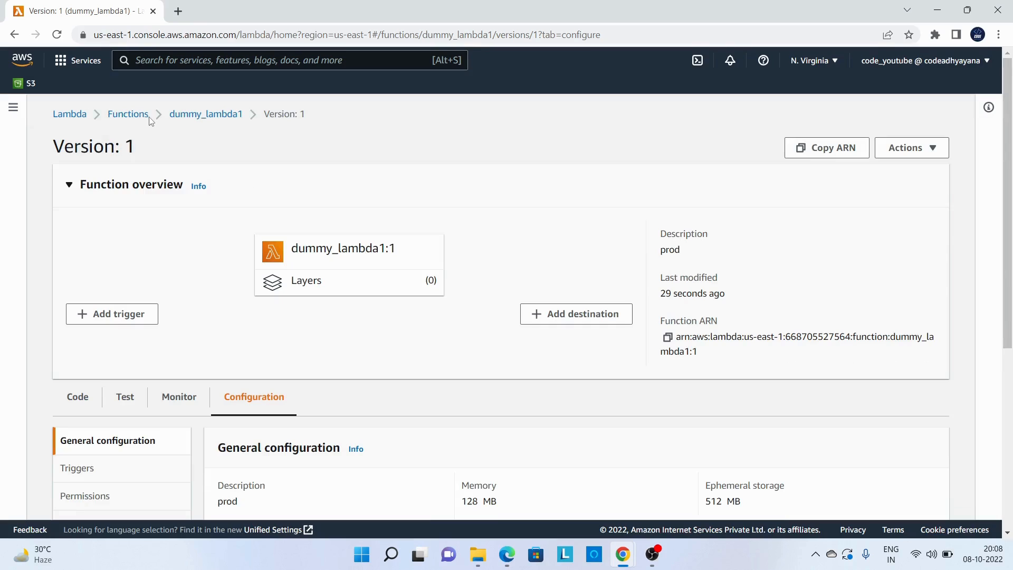
Return to the dummy_lambda1 function, change the returned body text to "Hello from Lambda QA!" and deploy the code
{"action": "left_click", "coordinate": [195, 116]}
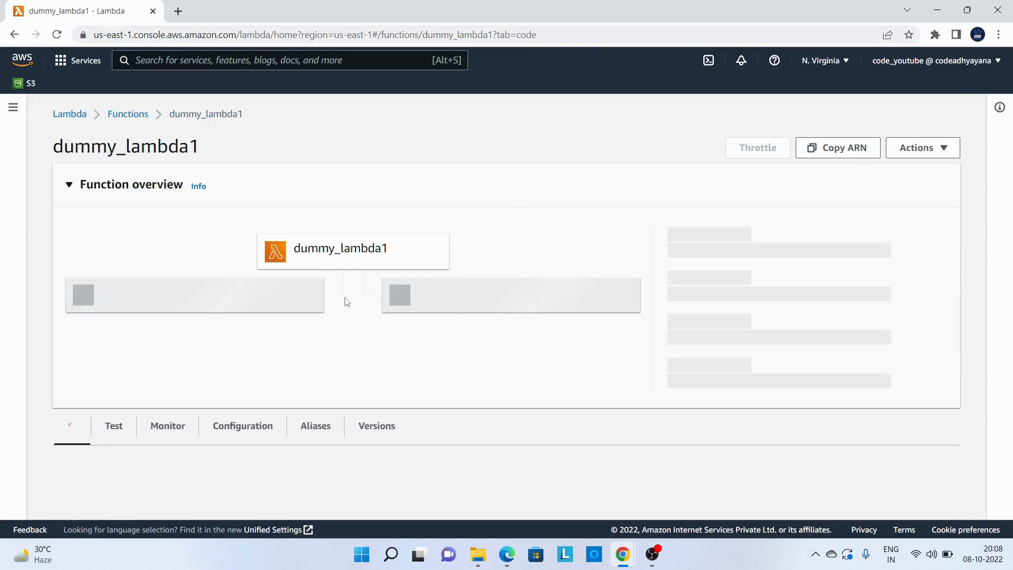
{"action": "scroll", "coordinate": [459, 275], "scroll_direction": "down", "scroll_amount": 3}
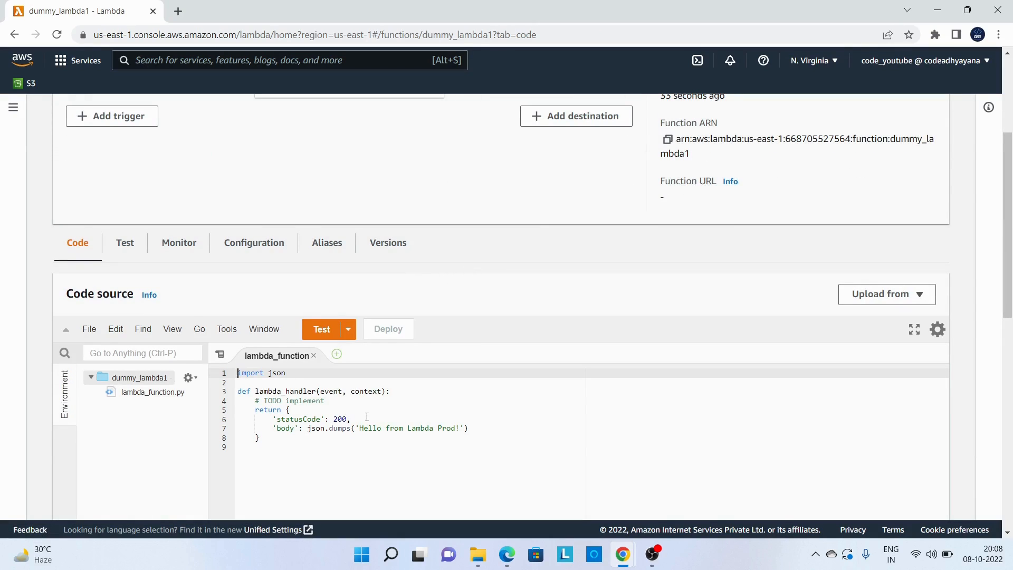
{"action": "scroll", "coordinate": [453, 319], "scroll_direction": "down", "scroll_amount": 2}
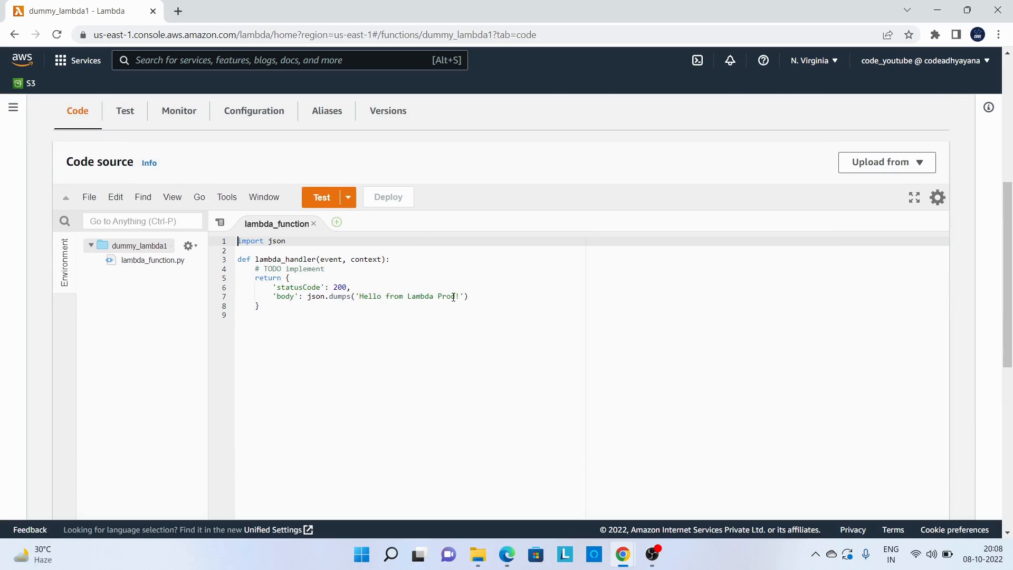
{"action": "left_click", "coordinate": [452, 296]}
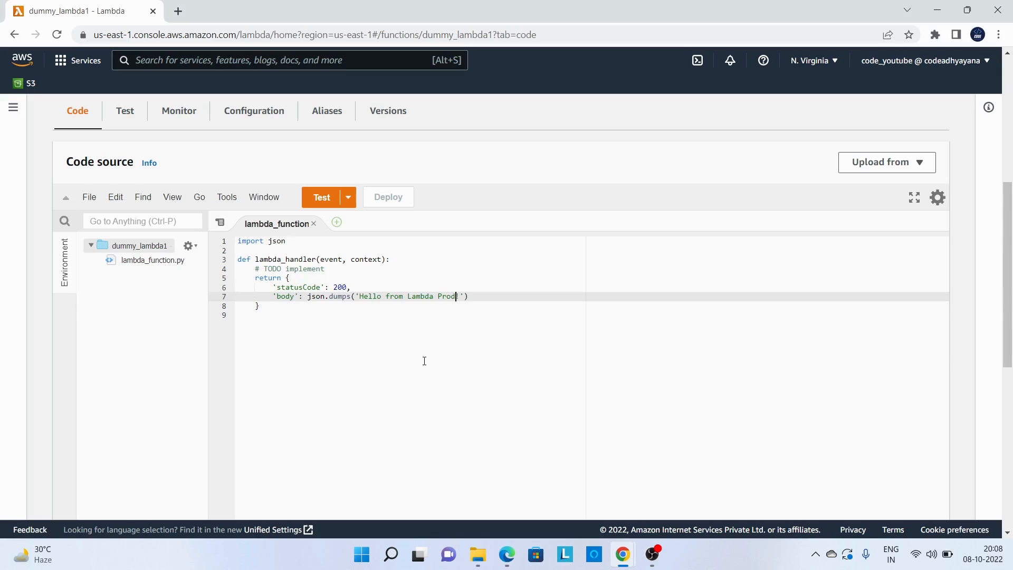
{"action": "key", "text": "Delete"}
{"action": "key", "text": "Delete"}
{"action": "key", "text": "BackSpace"}
{"action": "key", "text": "BackSpace"}
{"action": "type", "text": "QA"}
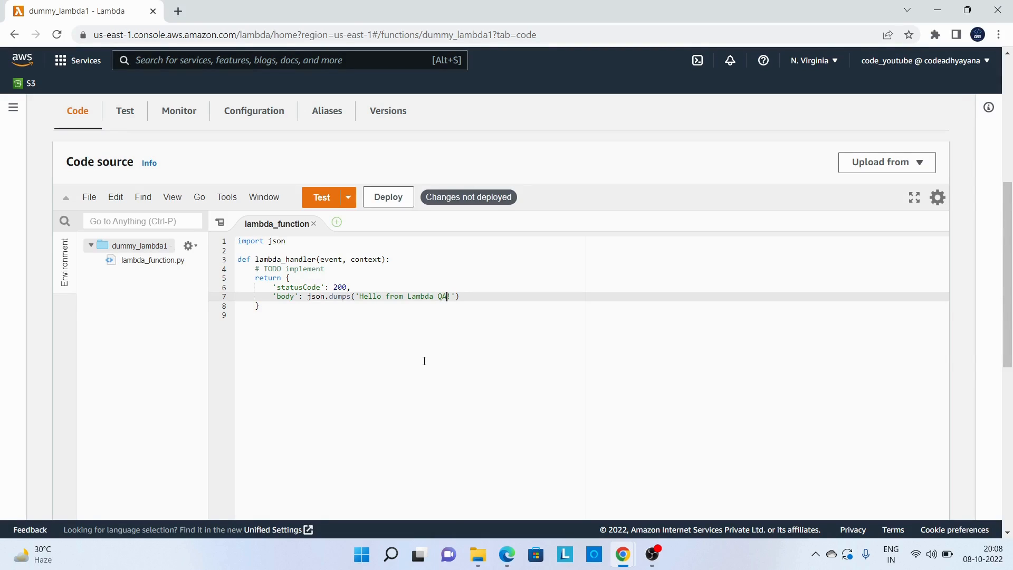
{"action": "left_click", "coordinate": [394, 200]}
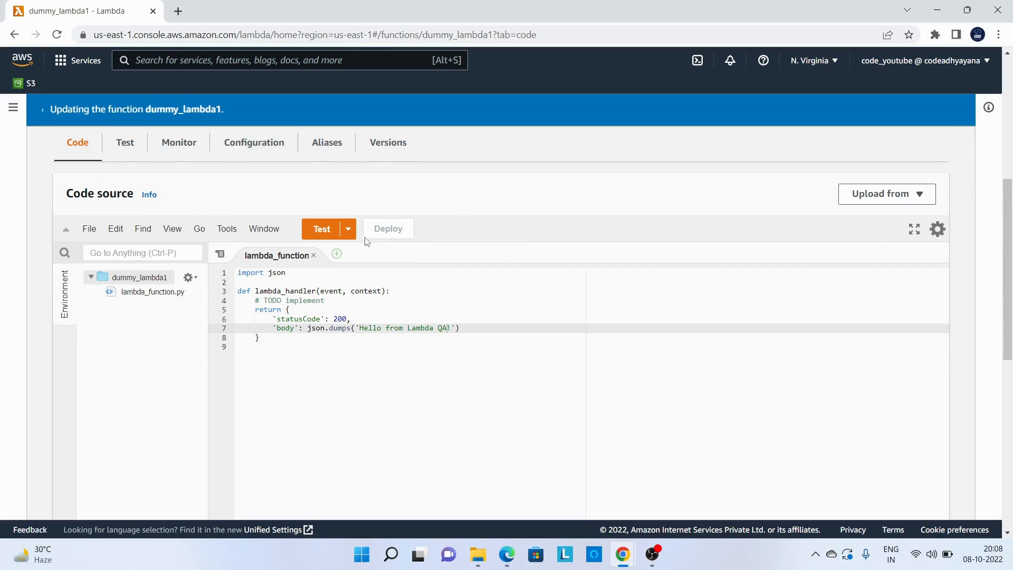
Run the test on the QA code, check the response body, and close the execution results
{"action": "left_click", "coordinate": [324, 229]}
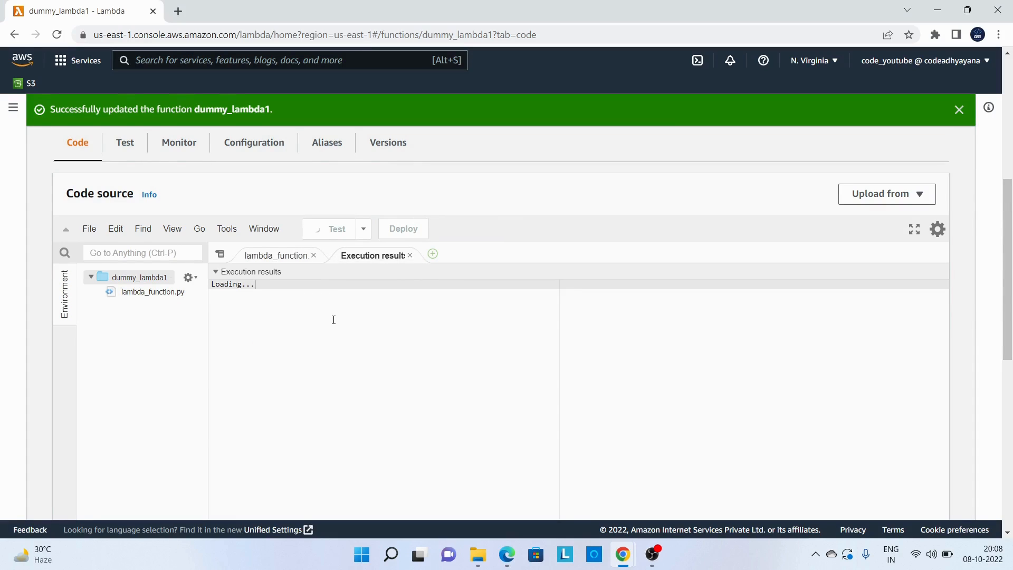
{"action": "left_click_drag", "start_coordinate": [270, 343], "coordinate": [358, 341]}
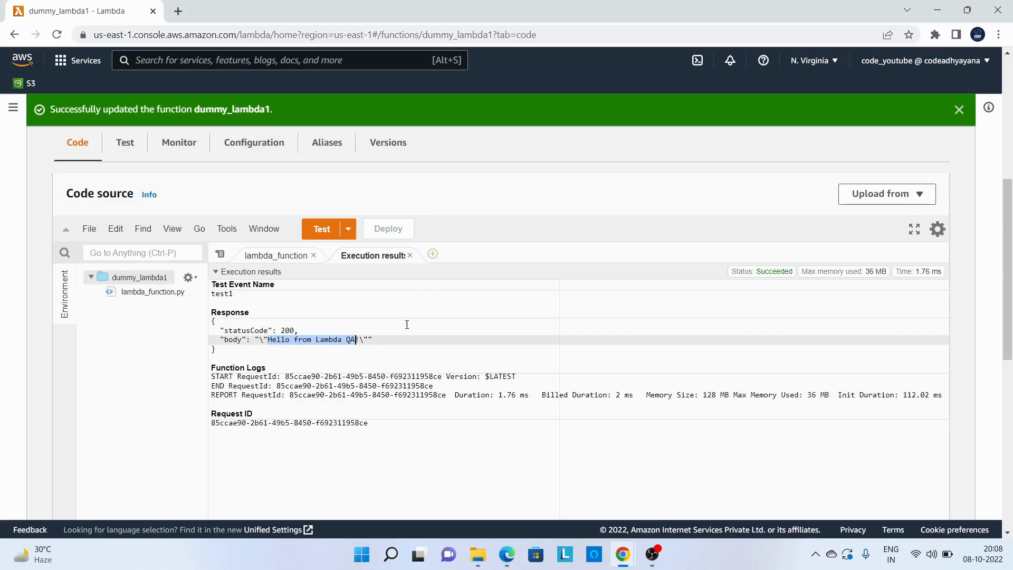
{"action": "left_click", "coordinate": [410, 256]}
Publish another version from the function's versions list with the description "QA"
{"action": "scroll", "coordinate": [406, 285], "scroll_direction": "up", "scroll_amount": 5}
{"action": "scroll", "coordinate": [404, 286], "scroll_direction": "up", "scroll_amount": 1}
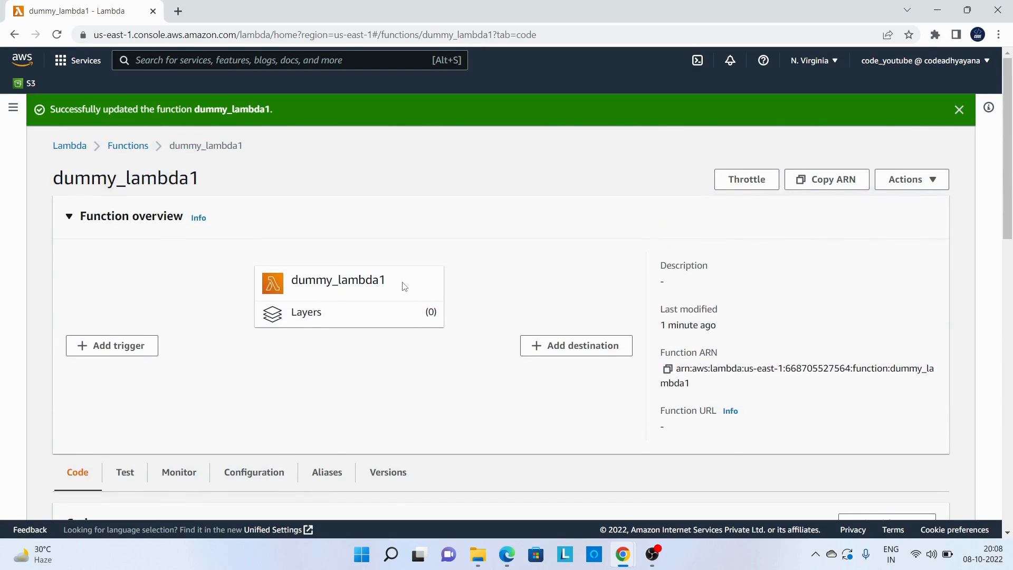
{"action": "left_click", "coordinate": [957, 111]}
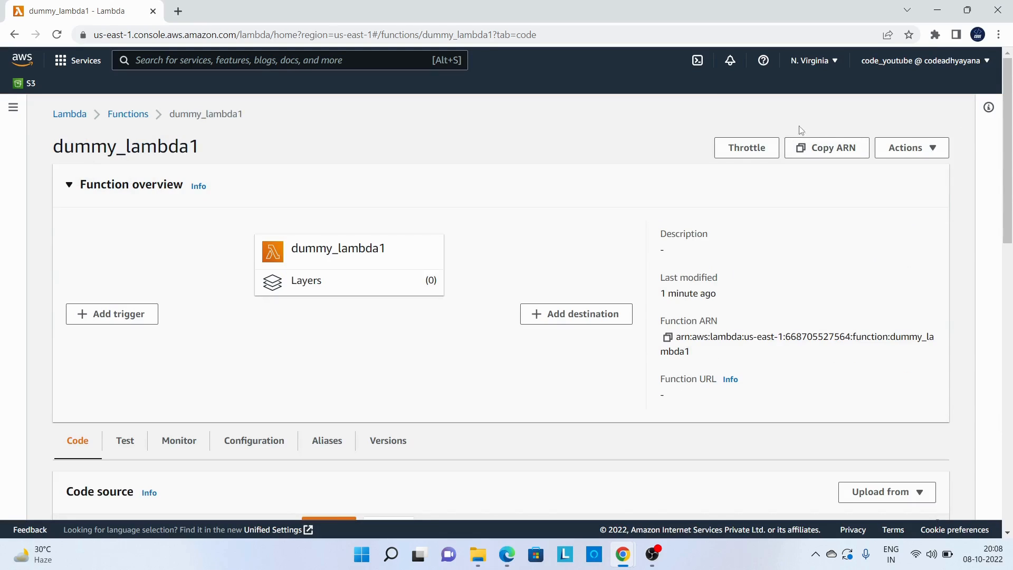
{"action": "left_click", "coordinate": [921, 153]}
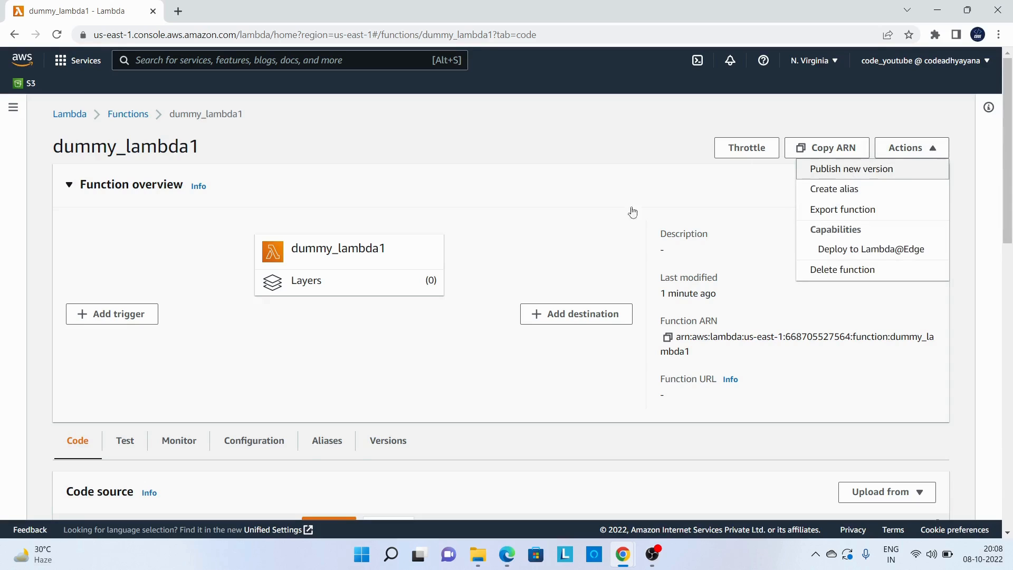
{"action": "scroll", "coordinate": [422, 290], "scroll_direction": "down", "scroll_amount": 3}
{"action": "left_click", "coordinate": [389, 307]}
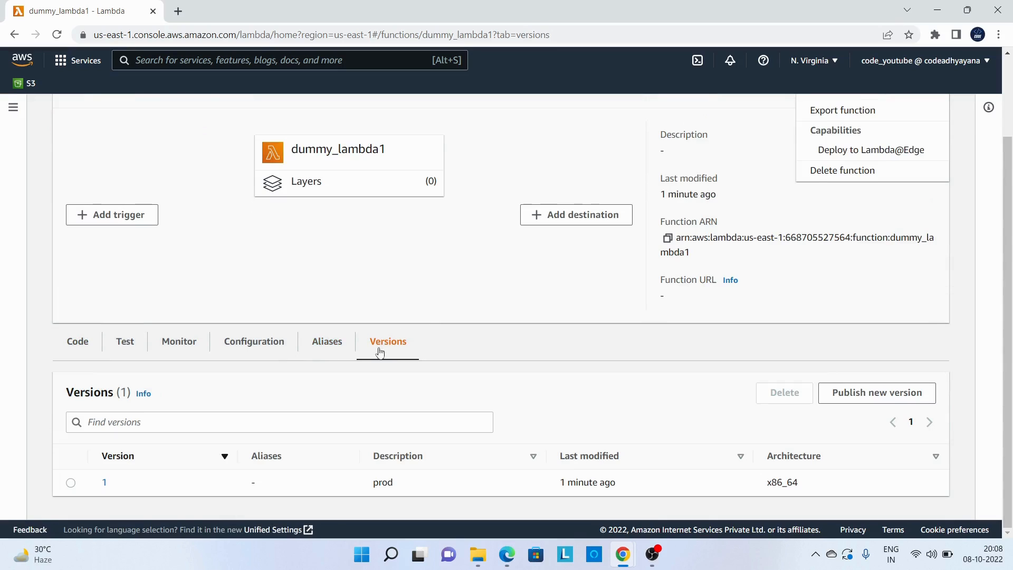
{"action": "left_click", "coordinate": [878, 402]}
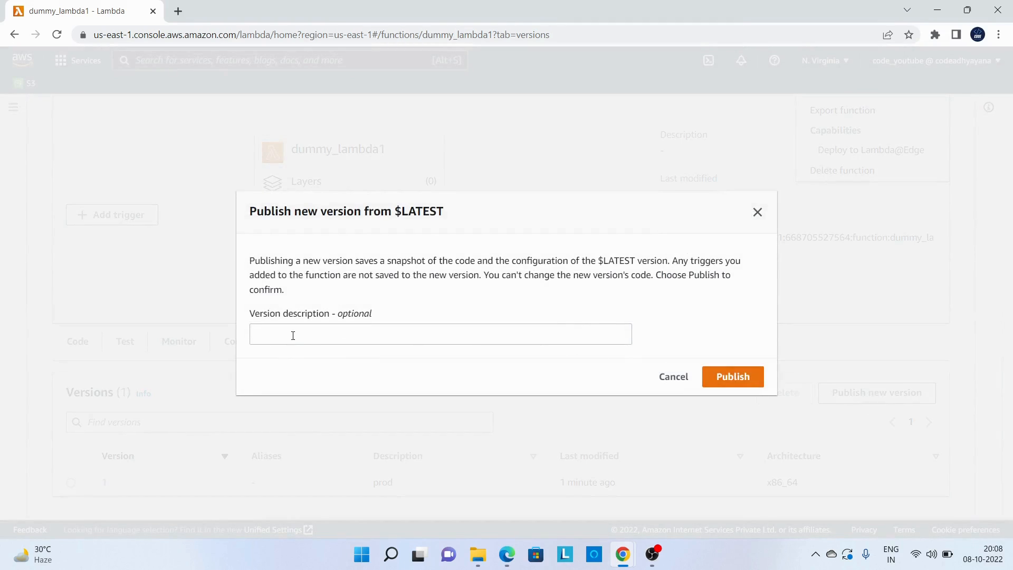
{"action": "left_click", "coordinate": [293, 335]}
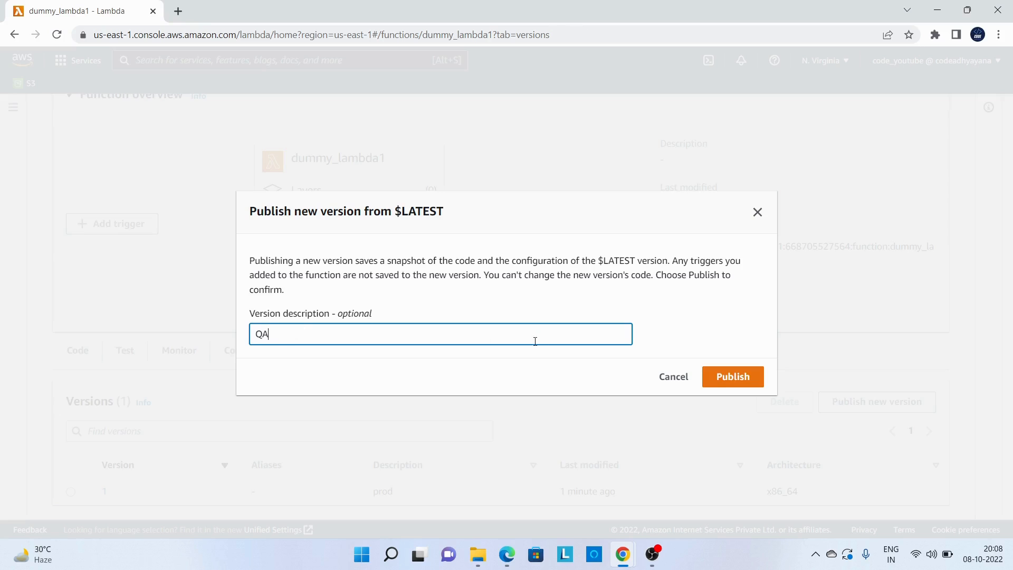
{"action": "left_click", "coordinate": [751, 378]}
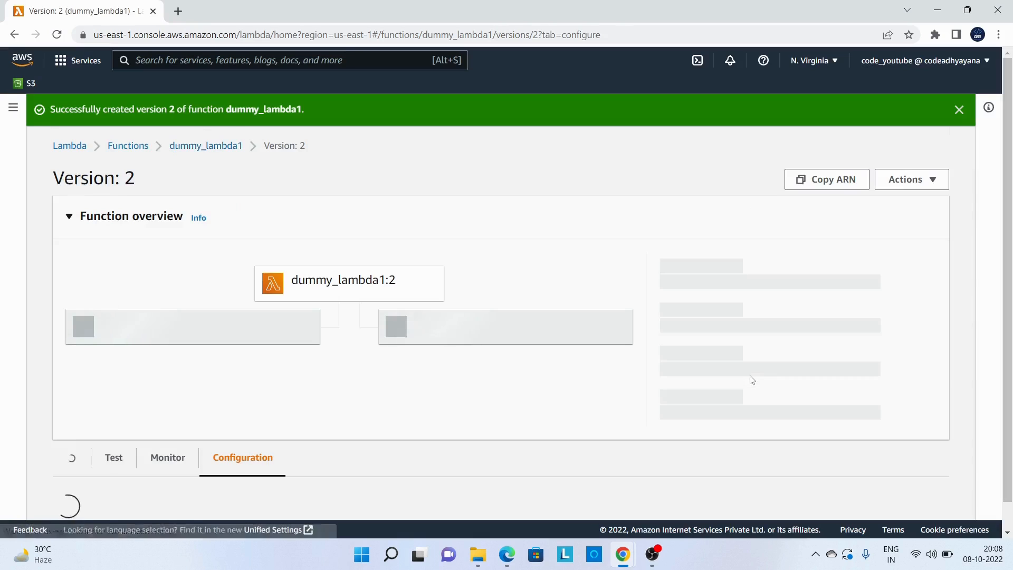
Go back from the published version to dummy_lambda1, change the returned body text to "Hello from Lambda Dev!" and deploy the code
{"action": "scroll", "coordinate": [317, 372], "scroll_direction": "down", "scroll_amount": 5}
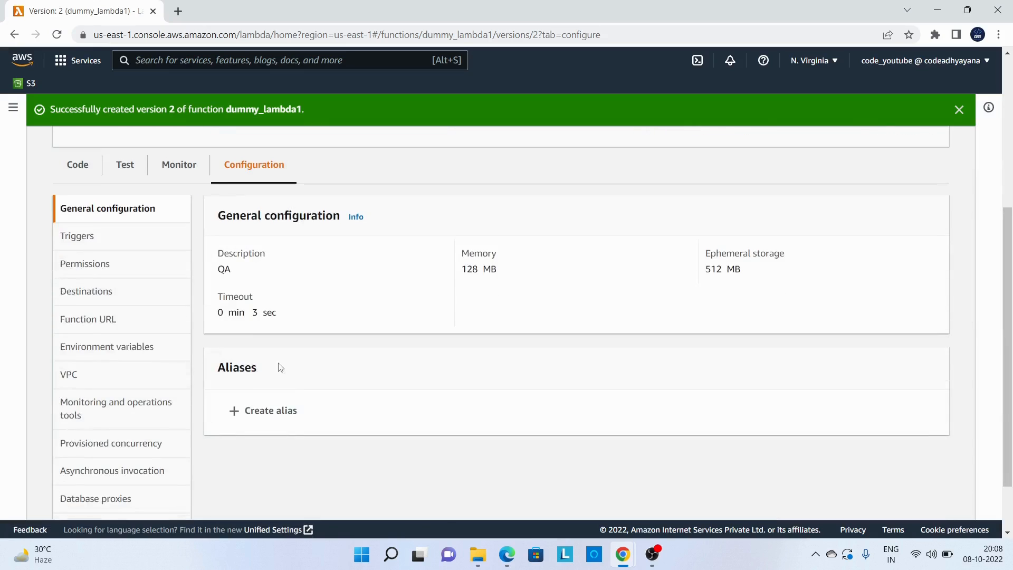
{"action": "scroll", "coordinate": [278, 366], "scroll_direction": "up", "scroll_amount": 5}
{"action": "left_click", "coordinate": [205, 146]}
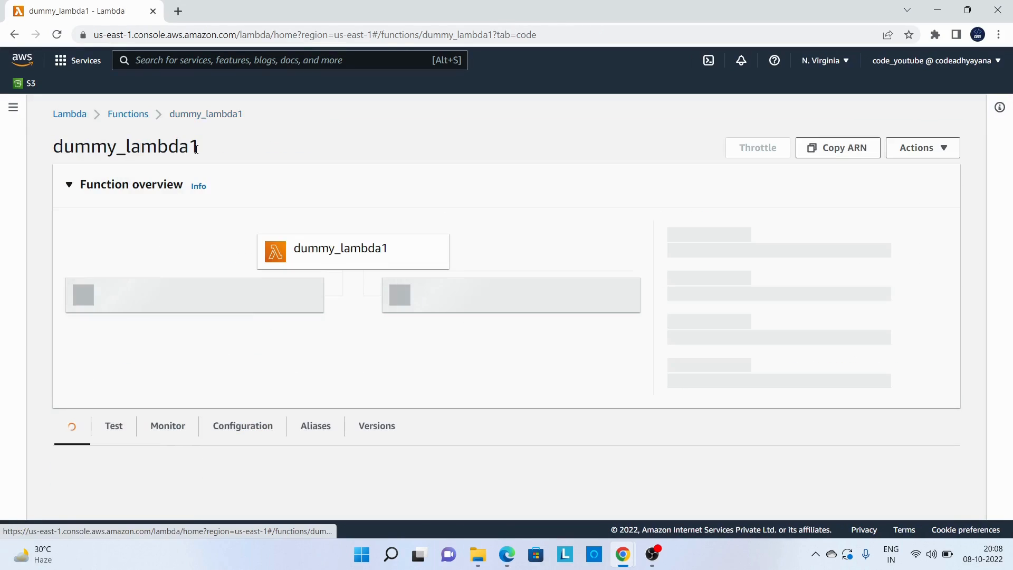
{"action": "scroll", "coordinate": [285, 362], "scroll_direction": "down", "scroll_amount": 4}
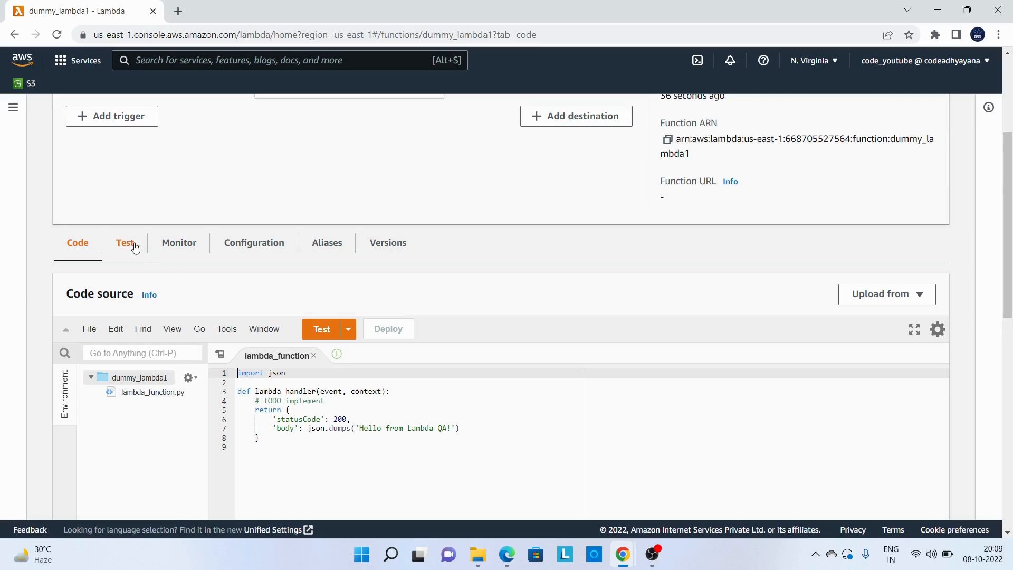
{"action": "scroll", "coordinate": [457, 304], "scroll_direction": "down", "scroll_amount": 3}
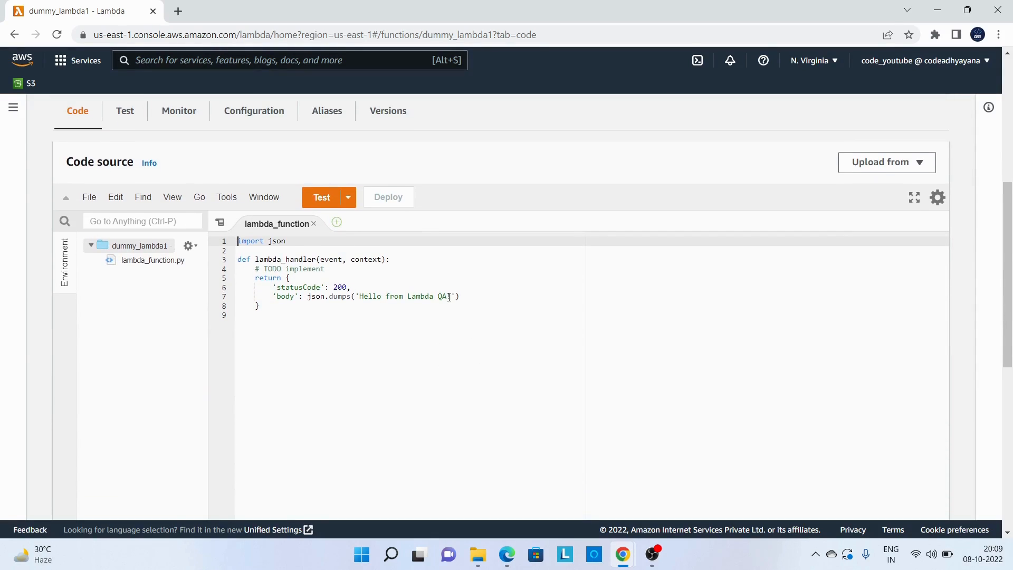
{"action": "left_click", "coordinate": [449, 297]}
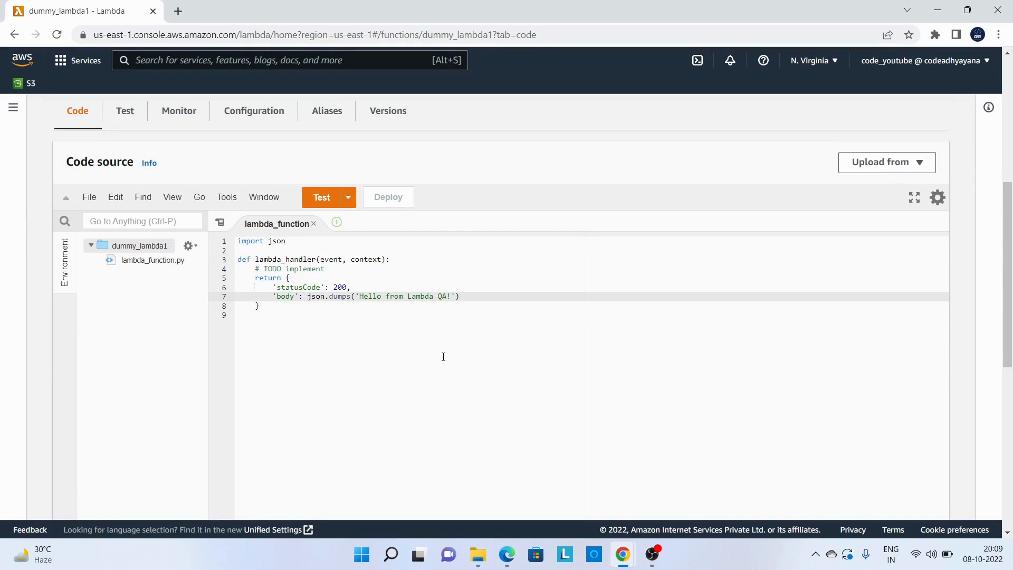
{"action": "key", "text": "BackSpace"}
{"action": "key", "text": "BackSpace"}
{"action": "type", "text": "DE"}
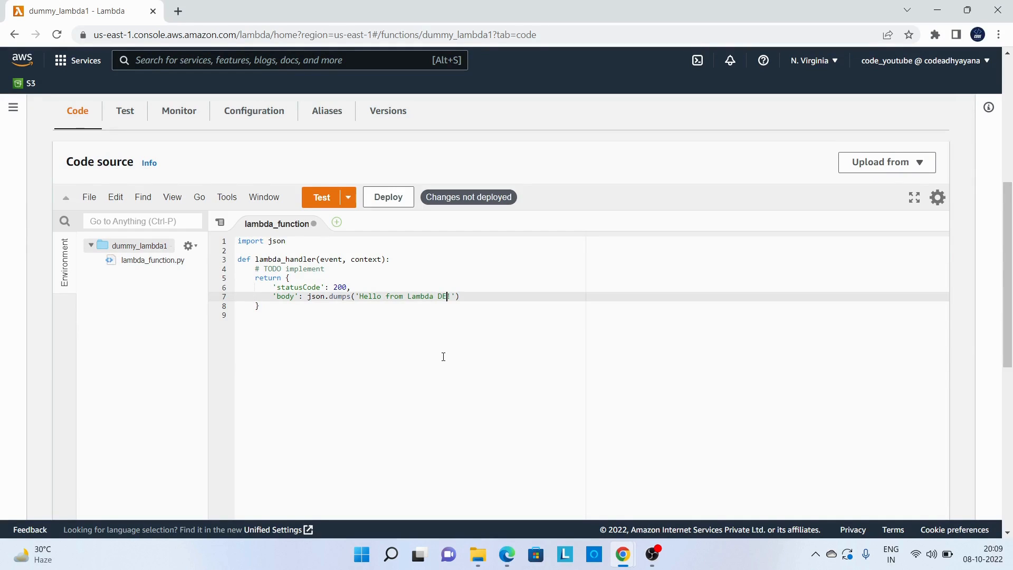
{"action": "key", "text": "BackSpace"}
{"action": "left_click", "coordinate": [393, 201]}
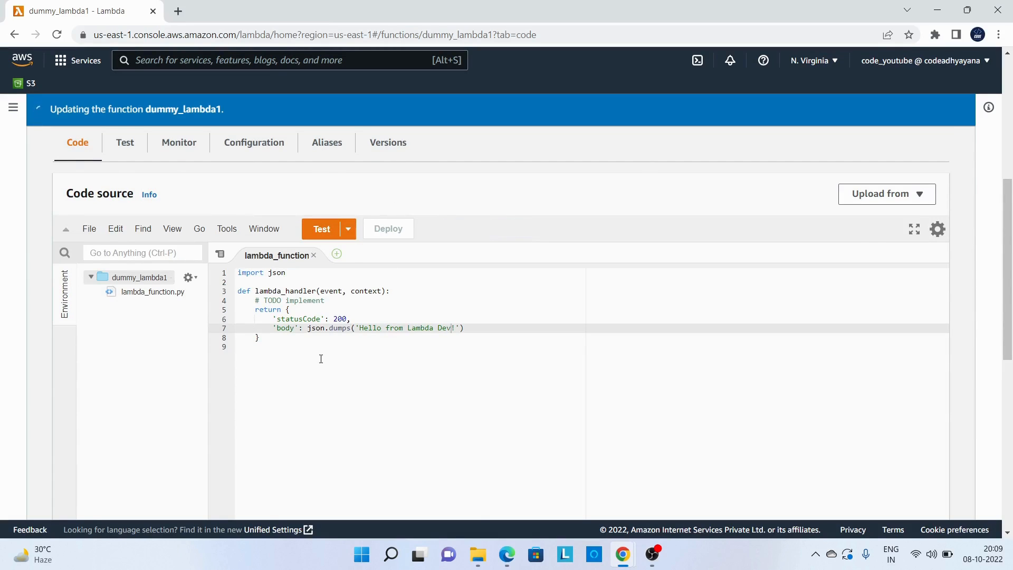
Run the test on the Dev code, check the response body, and close the execution results
{"action": "left_click", "coordinate": [323, 230]}
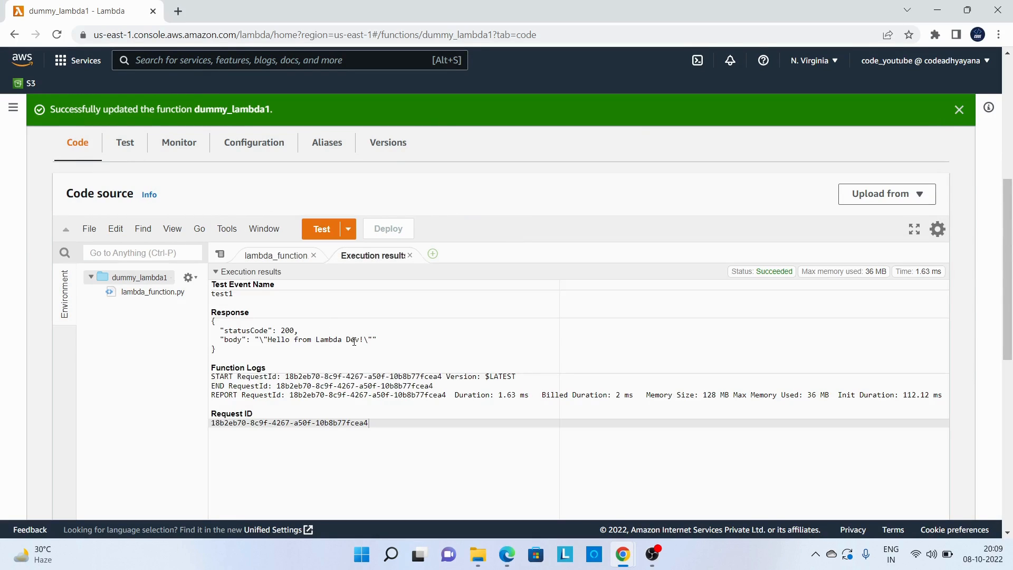
{"action": "left_click_drag", "start_coordinate": [267, 339], "coordinate": [356, 340]}
{"action": "left_click", "coordinate": [410, 256]}
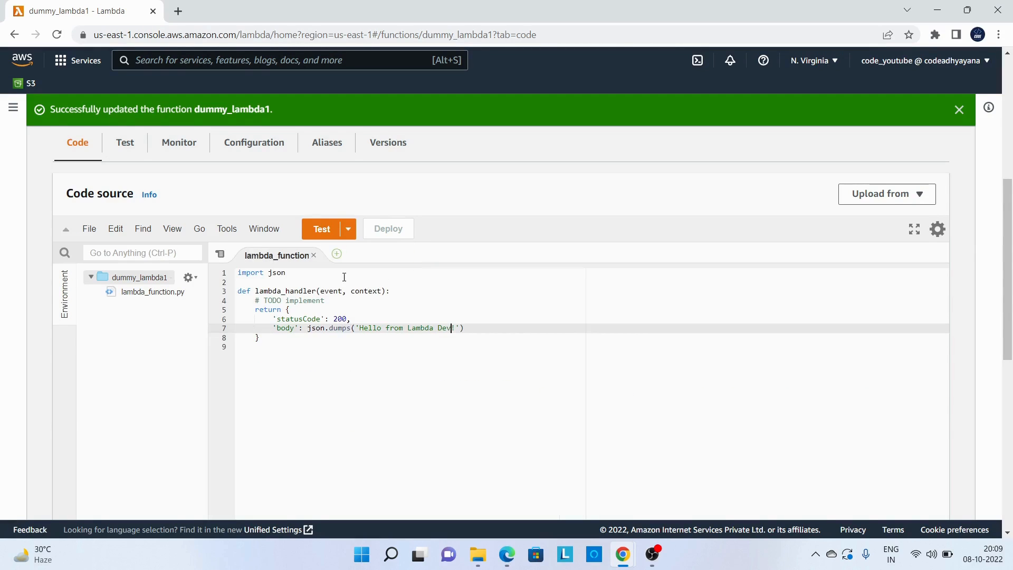
Publish a new version of dummy_lambda1 with the description "dev"
{"action": "scroll", "coordinate": [331, 274], "scroll_direction": "up", "scroll_amount": 5}
{"action": "scroll", "coordinate": [332, 274], "scroll_direction": "up", "scroll_amount": 2}
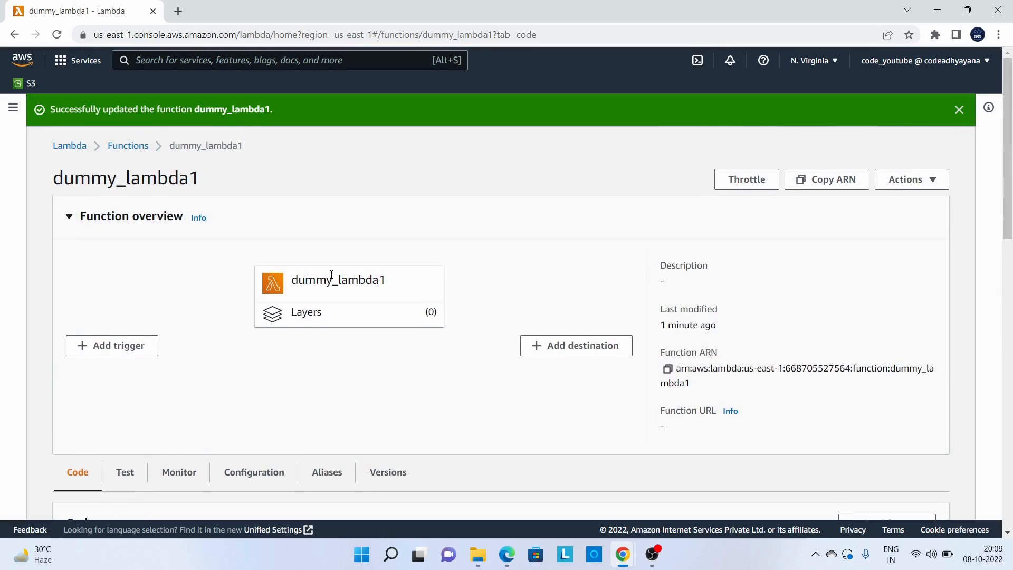
{"action": "left_click", "coordinate": [959, 110]}
{"action": "left_click", "coordinate": [909, 147]}
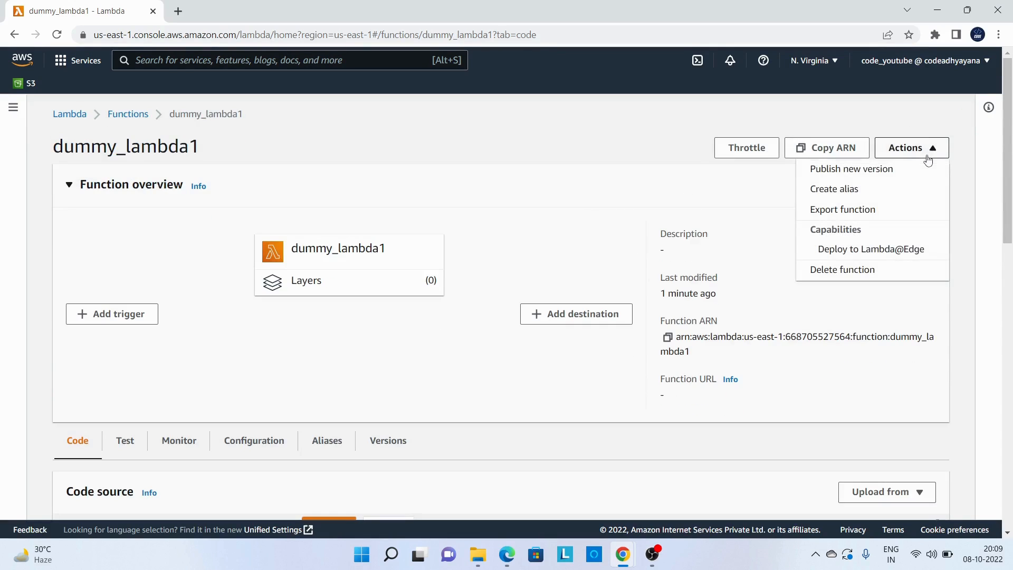
{"action": "left_click", "coordinate": [847, 170]}
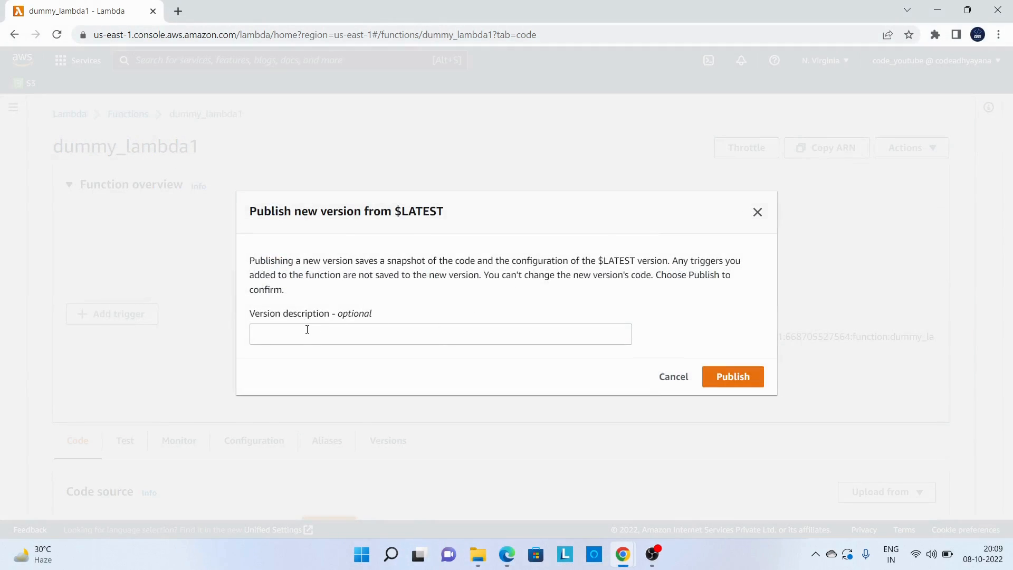
{"action": "left_click", "coordinate": [306, 330]}
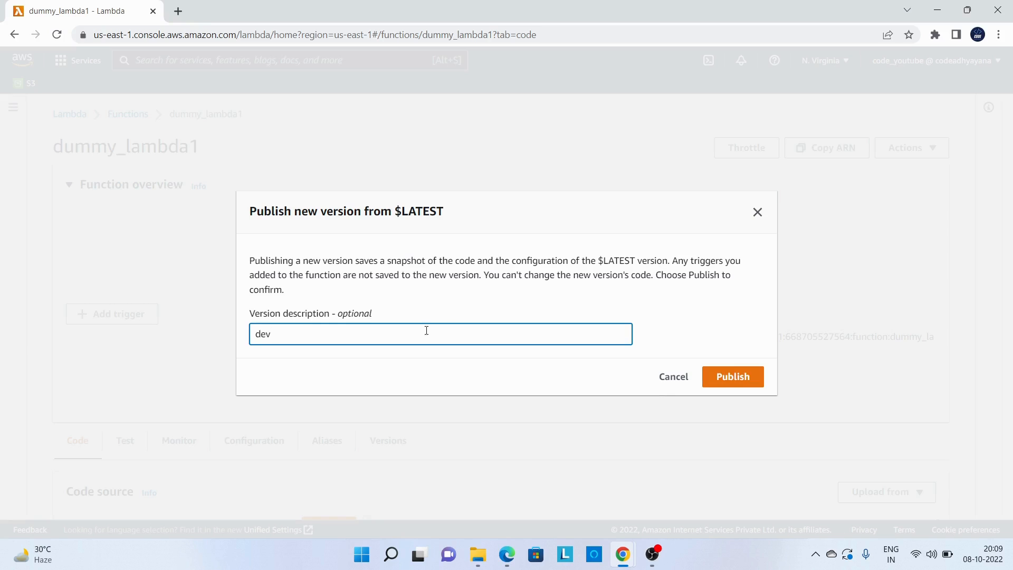
{"action": "left_click", "coordinate": [735, 375]}
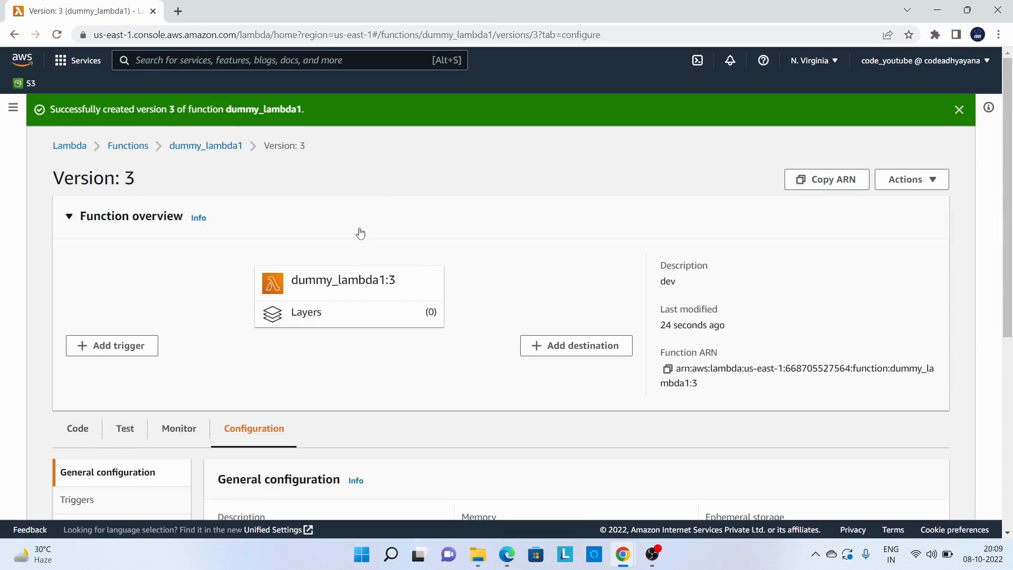
Return from the published version to dummy_lambda1 and review the function's list of versions
{"action": "scroll", "coordinate": [339, 188], "scroll_direction": "down", "scroll_amount": 4}
{"action": "scroll", "coordinate": [366, 271], "scroll_direction": "up", "scroll_amount": 4}
{"action": "left_click", "coordinate": [203, 147]}
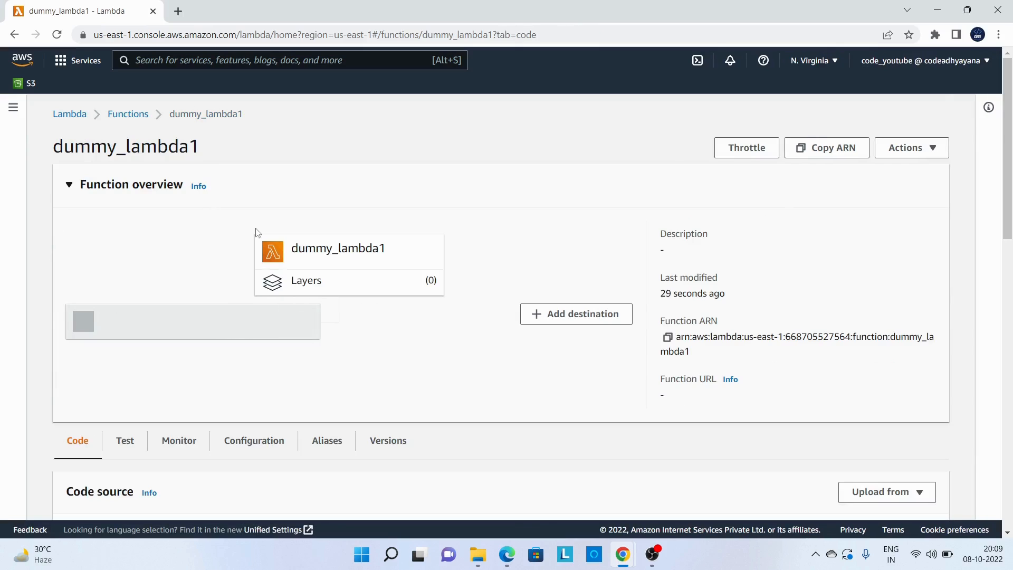
{"action": "scroll", "coordinate": [295, 264], "scroll_direction": "down", "scroll_amount": 5}
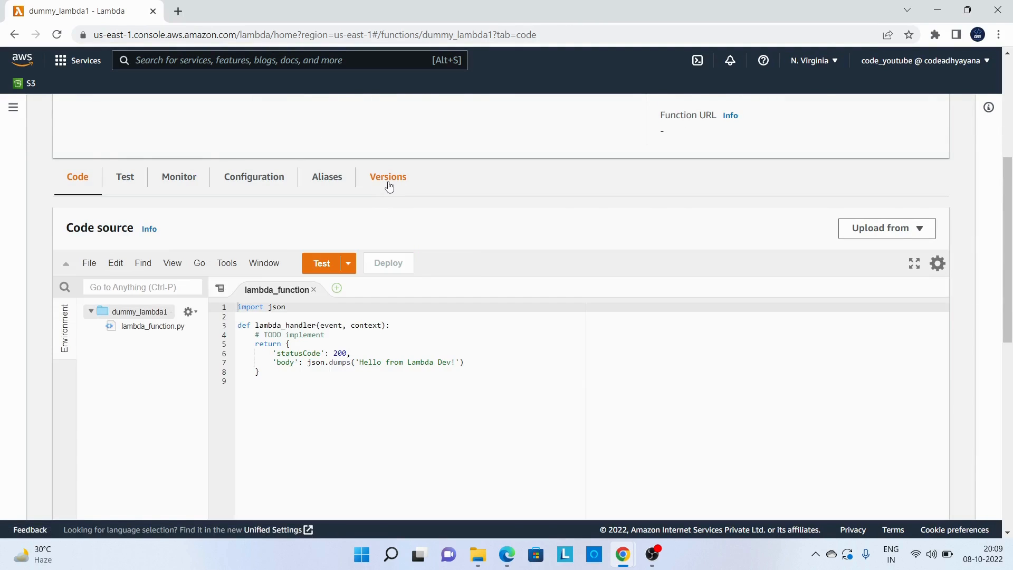
{"action": "left_click", "coordinate": [389, 185]}
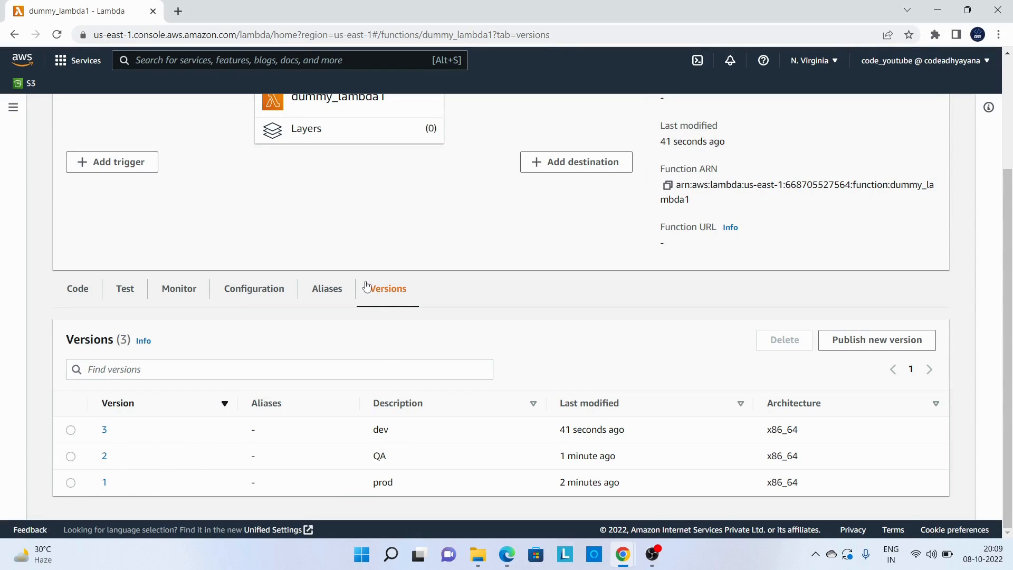
Create an alias named "Prod" pointing to version 1, checking the weighted alias options before saving without an additional version
{"action": "left_click", "coordinate": [329, 296]}
{"action": "left_click", "coordinate": [896, 344]}
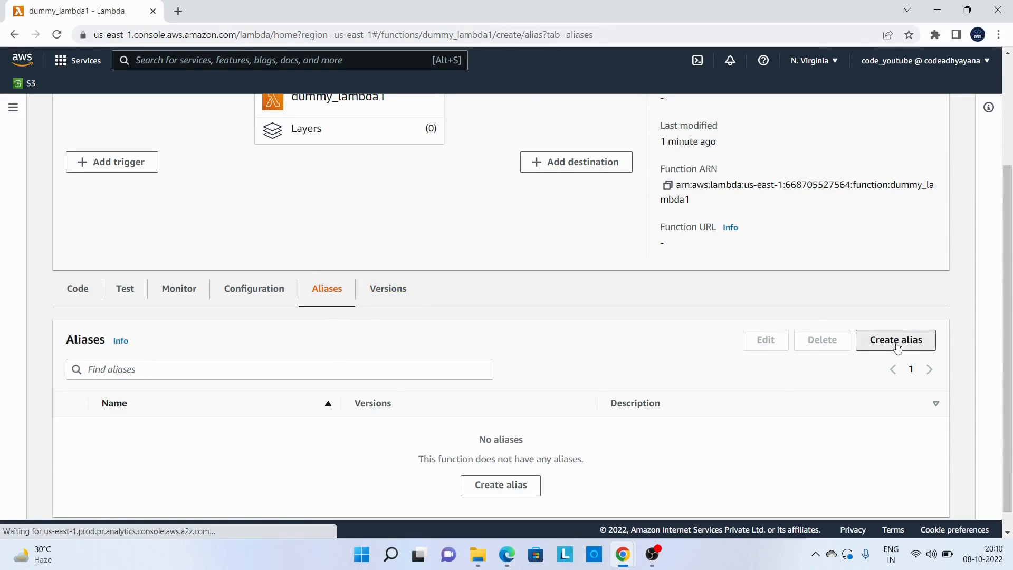
{"action": "left_click", "coordinate": [144, 287]}
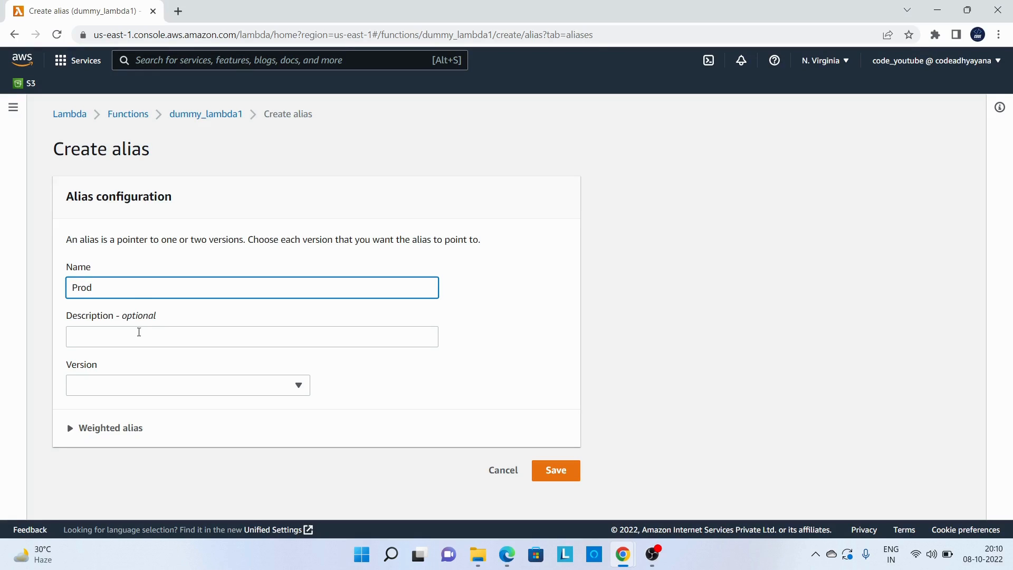
{"action": "left_click", "coordinate": [116, 385]}
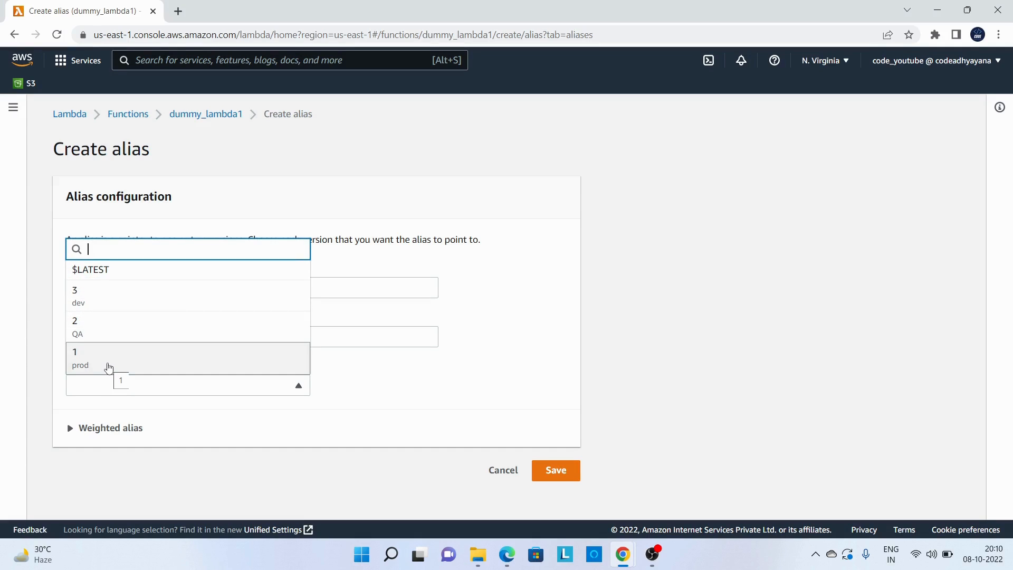
{"action": "left_click", "coordinate": [109, 367]}
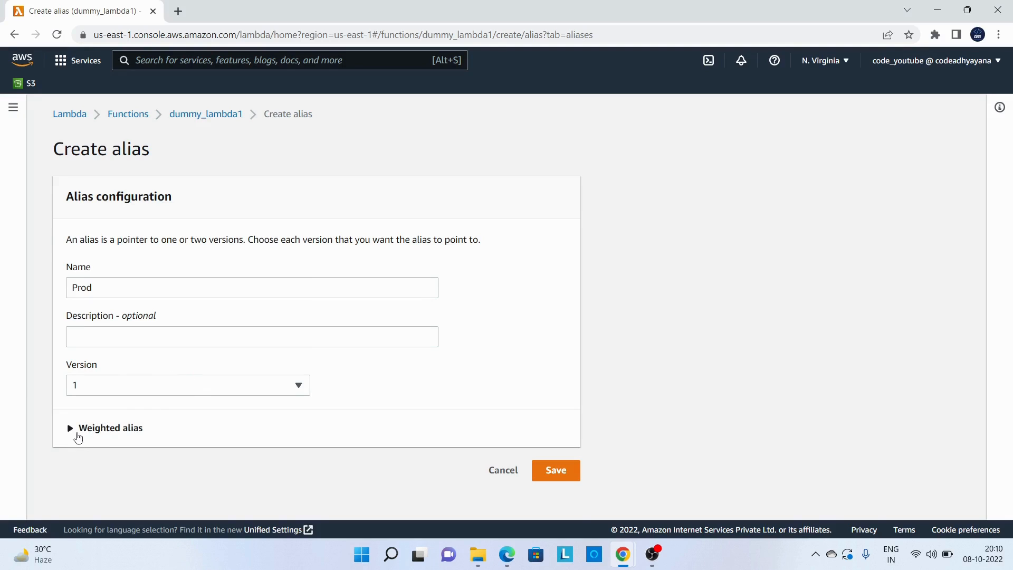
{"action": "left_click", "coordinate": [79, 430]}
{"action": "scroll", "coordinate": [87, 422], "scroll_direction": "down", "scroll_amount": 1}
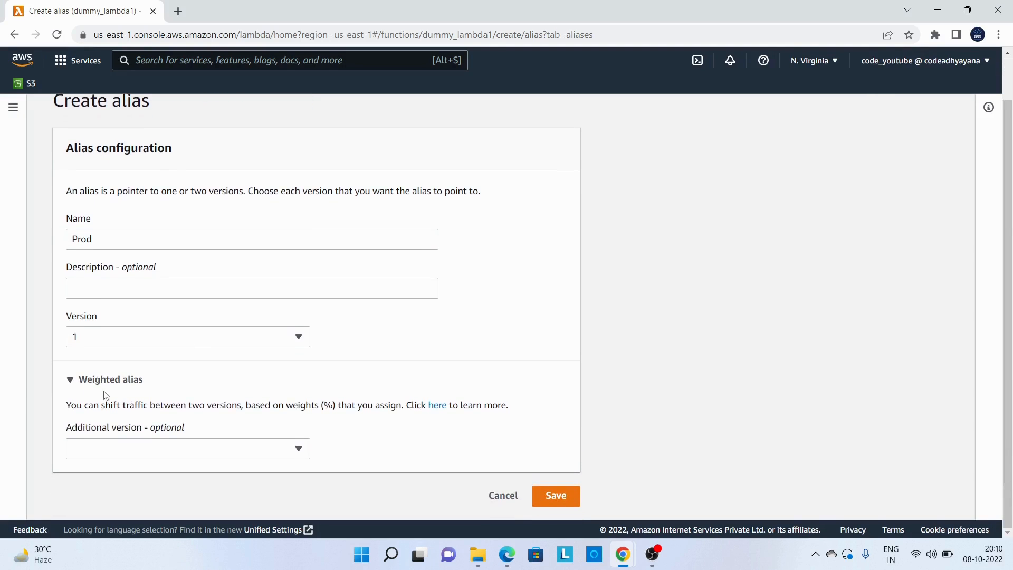
{"action": "left_click", "coordinate": [78, 384]}
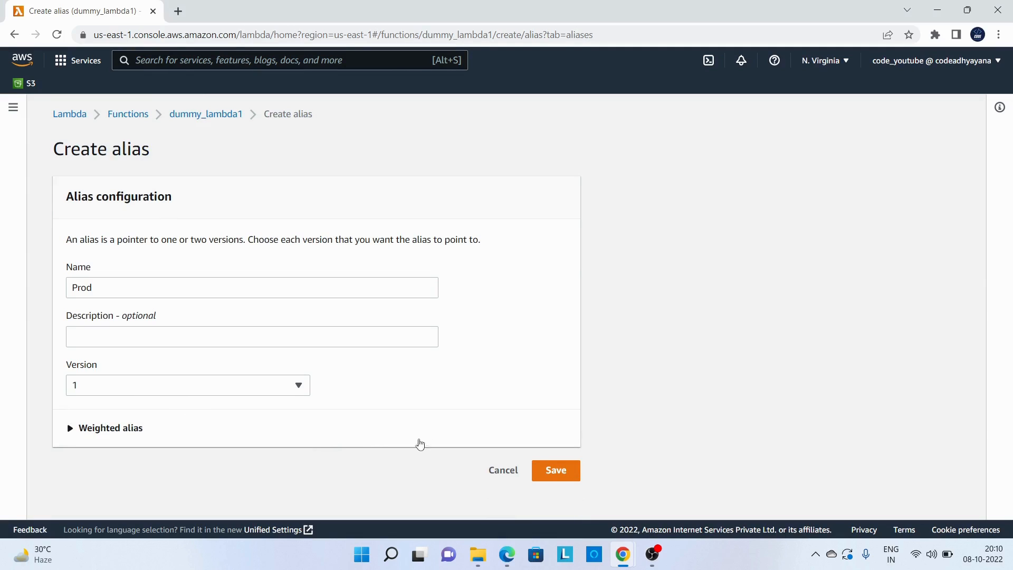
{"action": "left_click", "coordinate": [554, 471]}
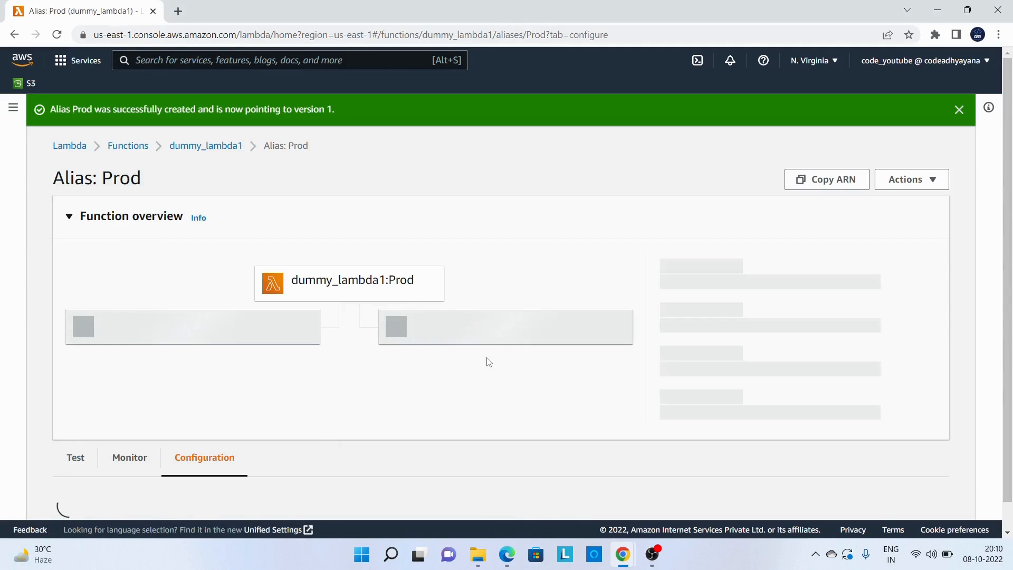
Go back from the Prod alias to dummy_lambda1 and create an alias named "QA" pointing to version 2
{"action": "scroll", "coordinate": [490, 306], "scroll_direction": "down", "scroll_amount": 1}
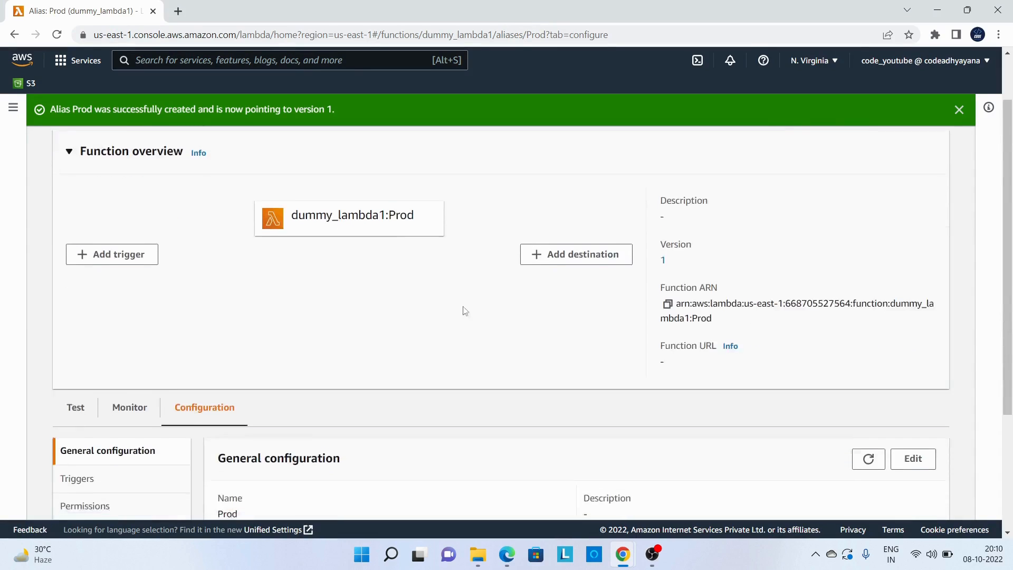
{"action": "scroll", "coordinate": [464, 310], "scroll_direction": "up", "scroll_amount": 1}
{"action": "left_click", "coordinate": [203, 153]}
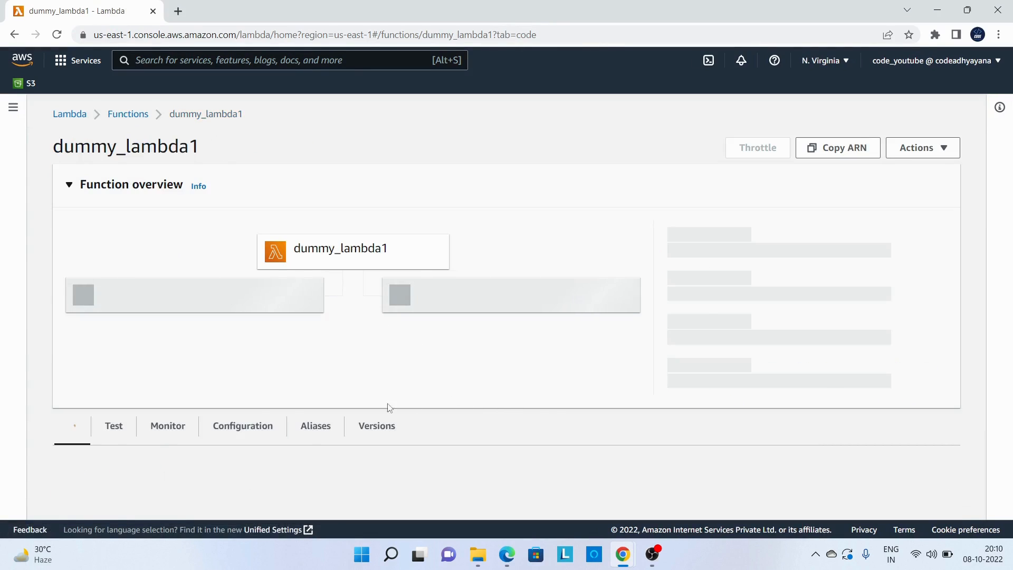
{"action": "left_click", "coordinate": [331, 442]}
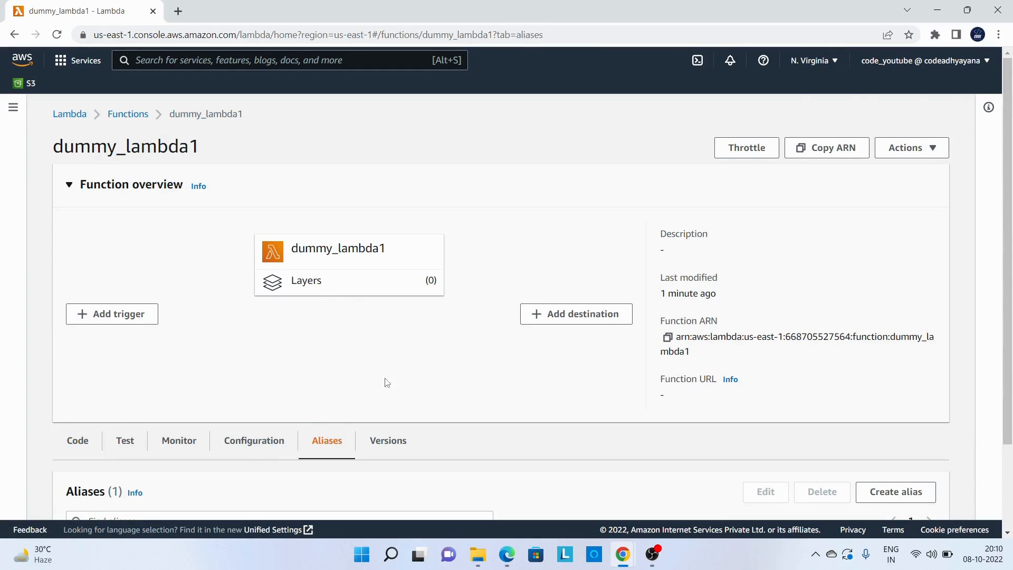
{"action": "scroll", "coordinate": [384, 382], "scroll_direction": "down", "scroll_amount": 2}
{"action": "left_click", "coordinate": [906, 390]}
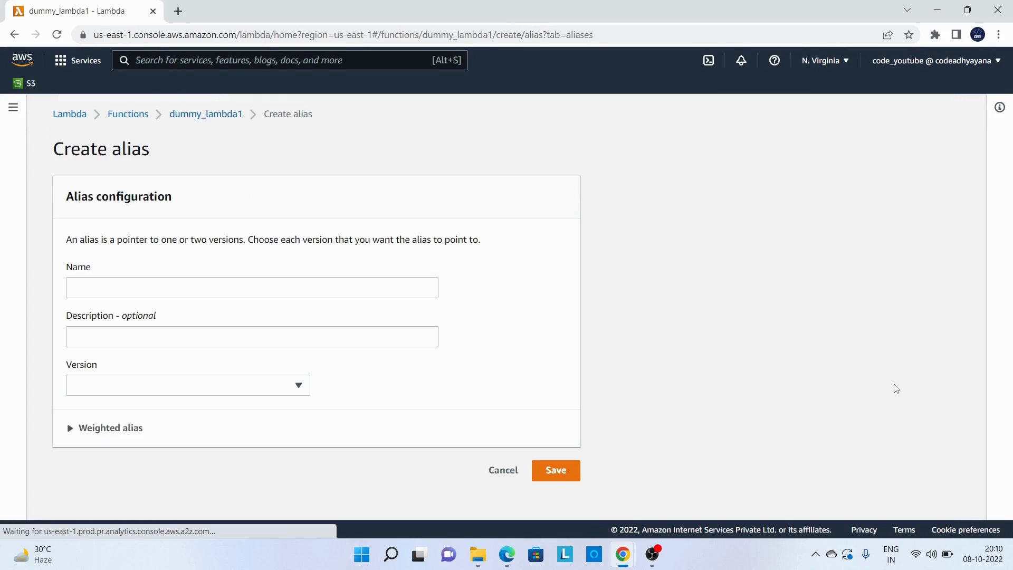
{"action": "left_click", "coordinate": [172, 285]}
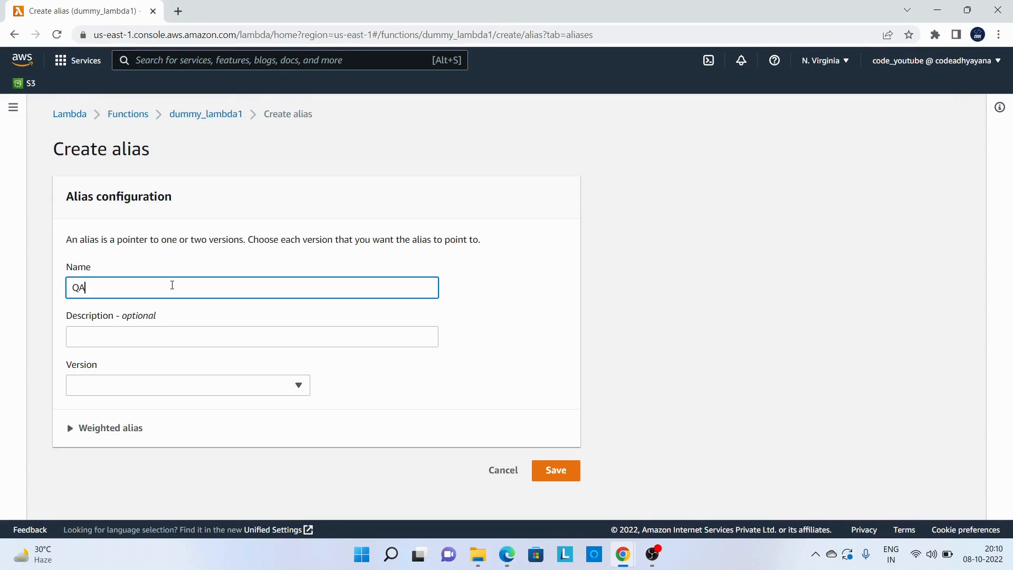
{"action": "left_click", "coordinate": [151, 393]}
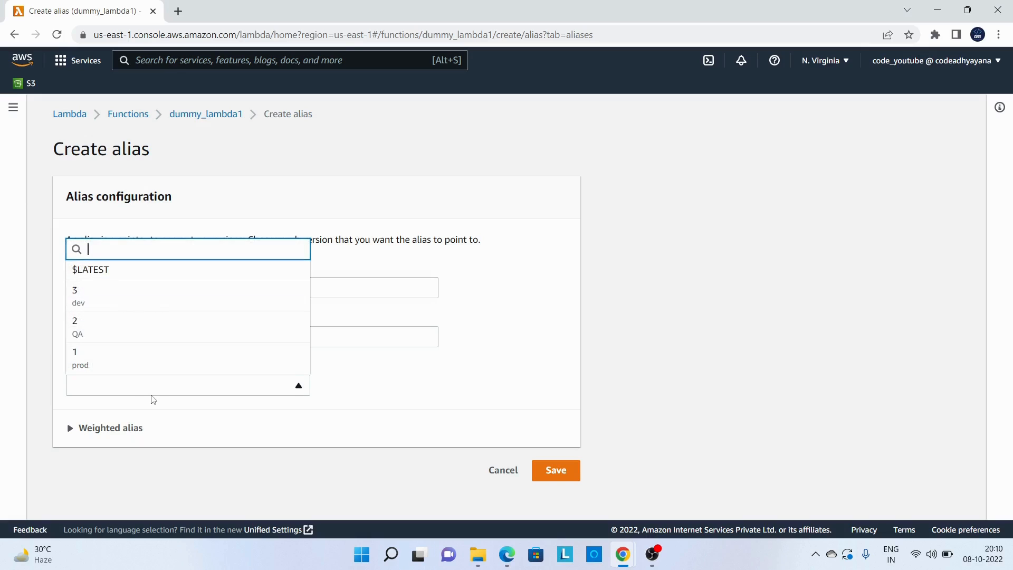
{"action": "left_click", "coordinate": [106, 329]}
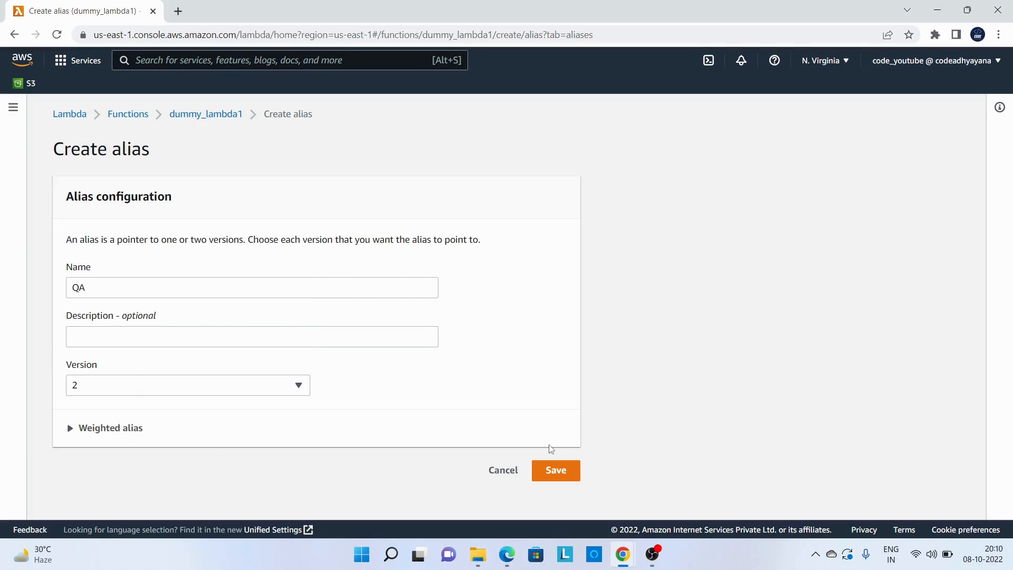
{"action": "left_click", "coordinate": [554, 470]}
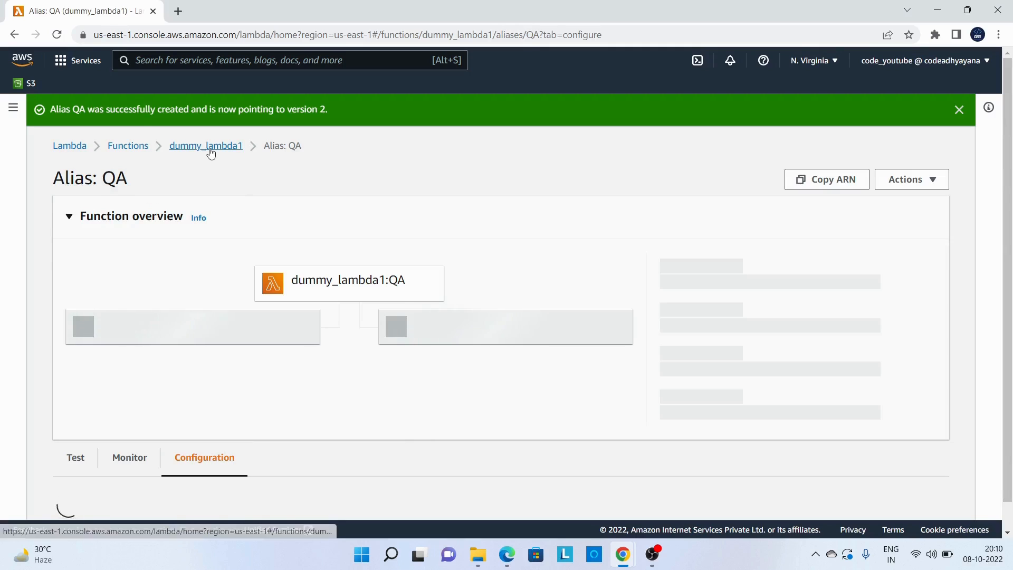
Return from the QA alias to dummy_lambda1 and create an alias named "Dev" pointing to $LATEST
{"action": "left_click", "coordinate": [206, 148]}
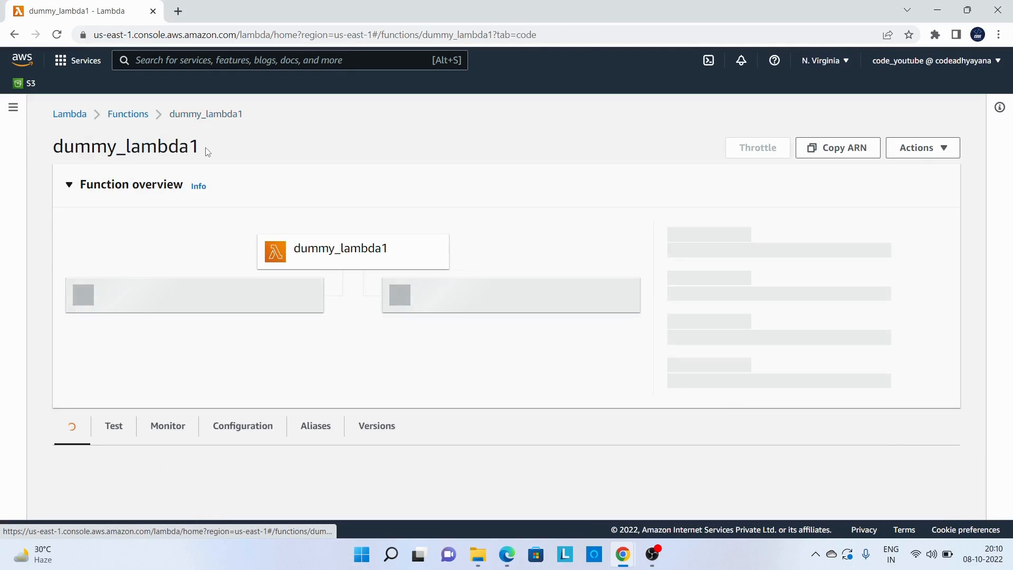
{"action": "scroll", "coordinate": [301, 424], "scroll_direction": "down", "scroll_amount": 1}
{"action": "scroll", "coordinate": [313, 426], "scroll_direction": "down", "scroll_amount": 3}
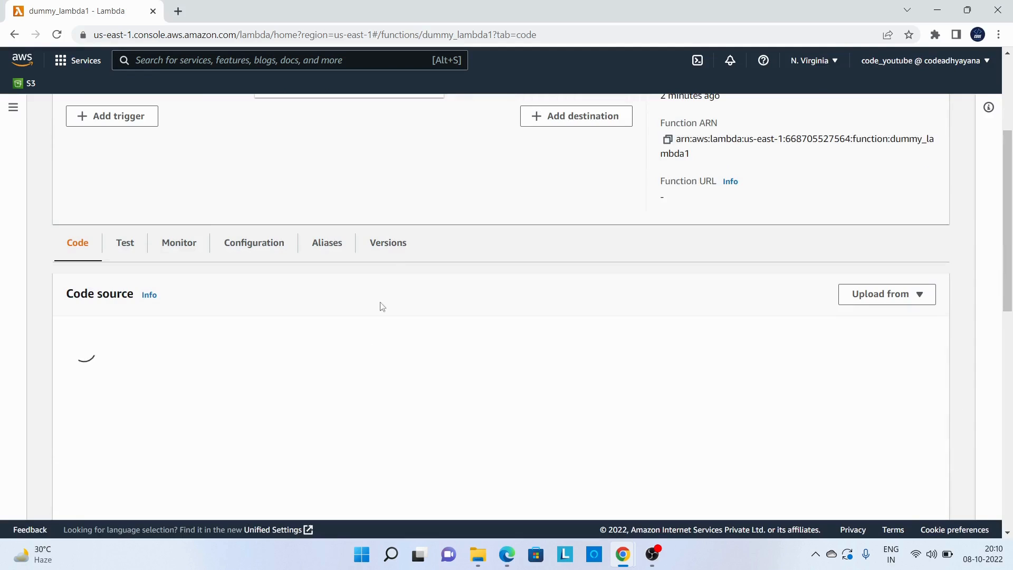
{"action": "left_click", "coordinate": [327, 242]}
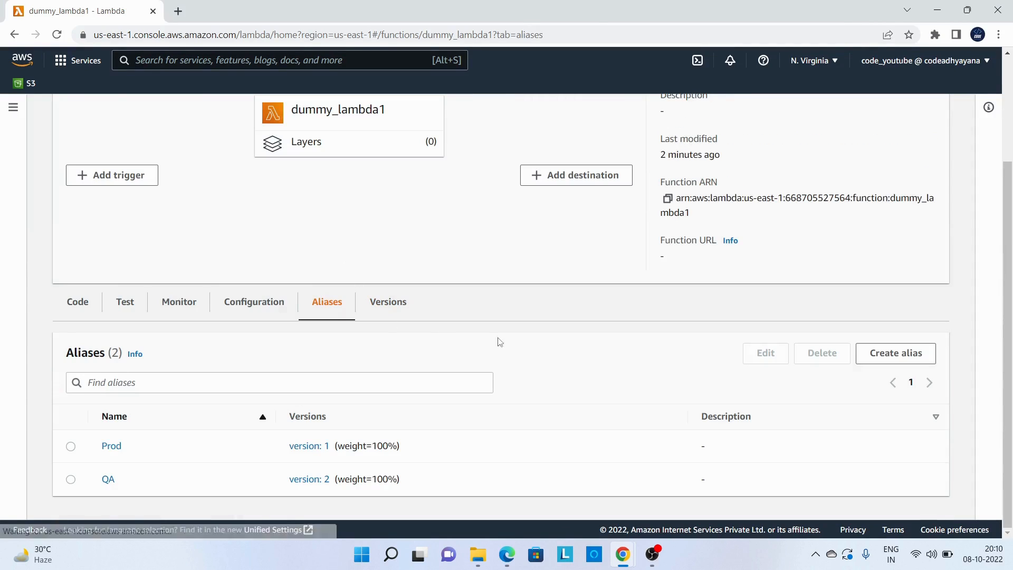
{"action": "left_click", "coordinate": [891, 353]}
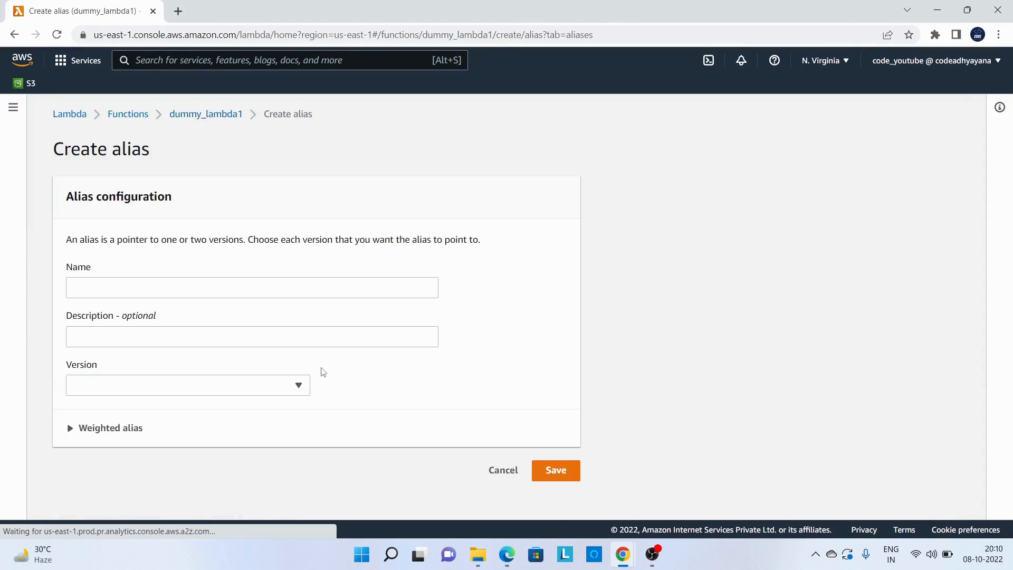
{"action": "left_click", "coordinate": [160, 287]}
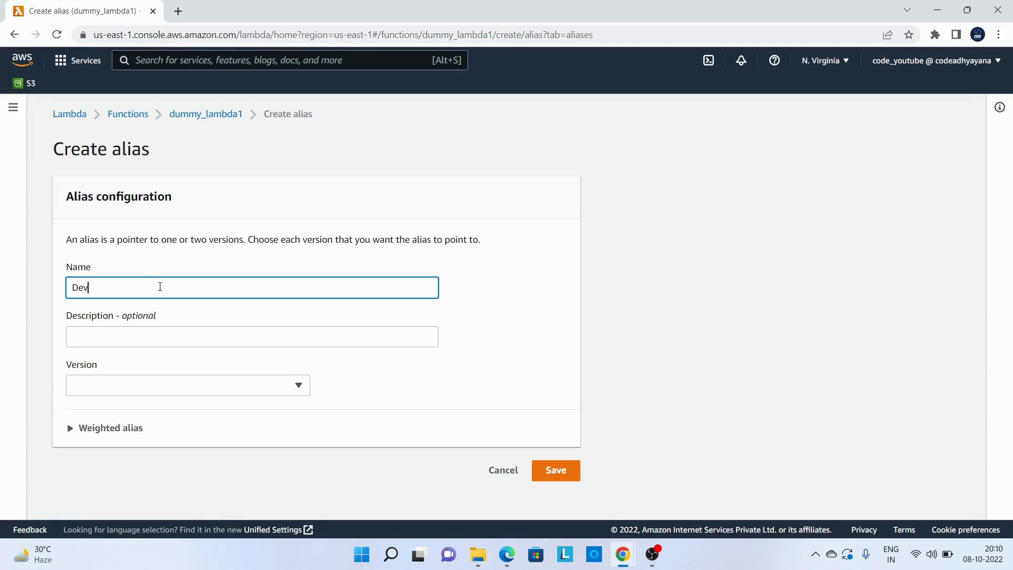
{"action": "left_click", "coordinate": [165, 388]}
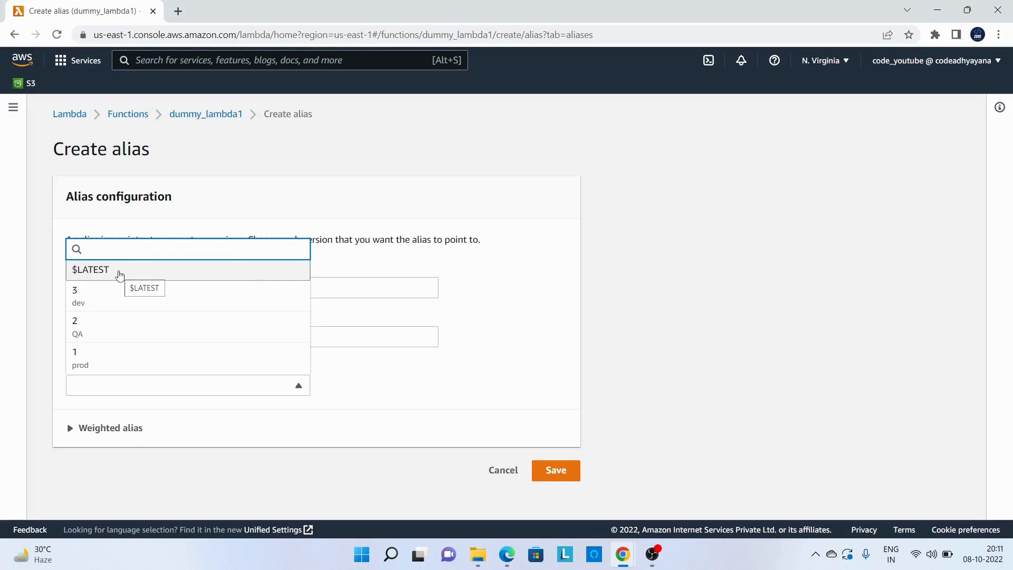
{"action": "left_click", "coordinate": [119, 271]}
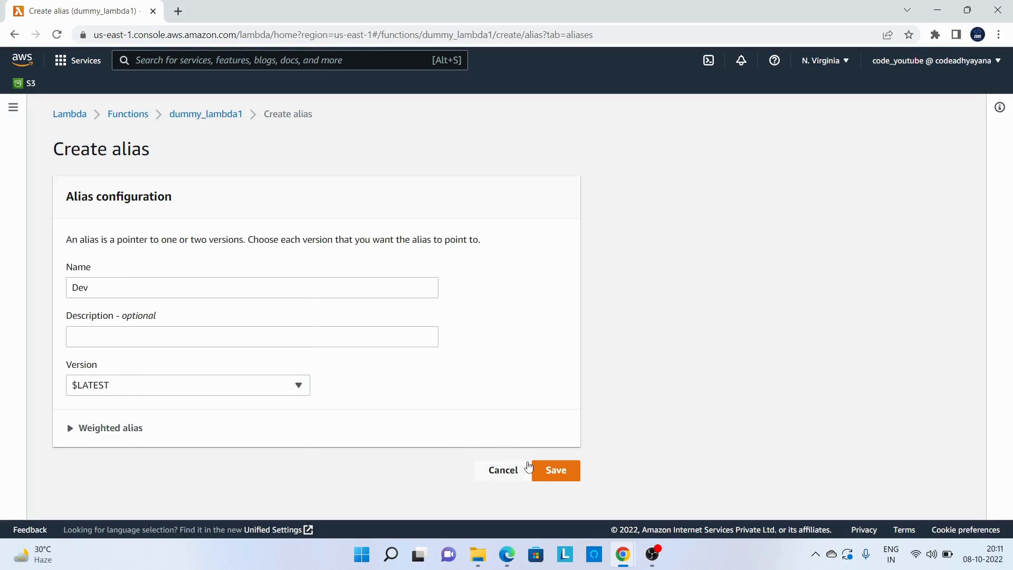
{"action": "left_click", "coordinate": [553, 472]}
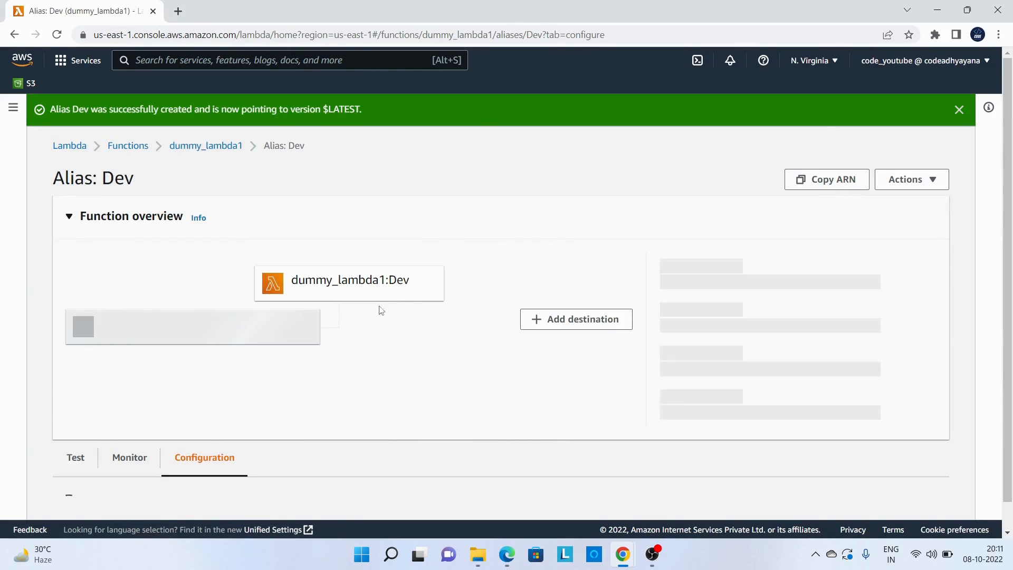
Check the Dev alias's general configuration and go back to the dummy_lambda1 function
{"action": "scroll", "coordinate": [338, 320], "scroll_direction": "down", "scroll_amount": 5}
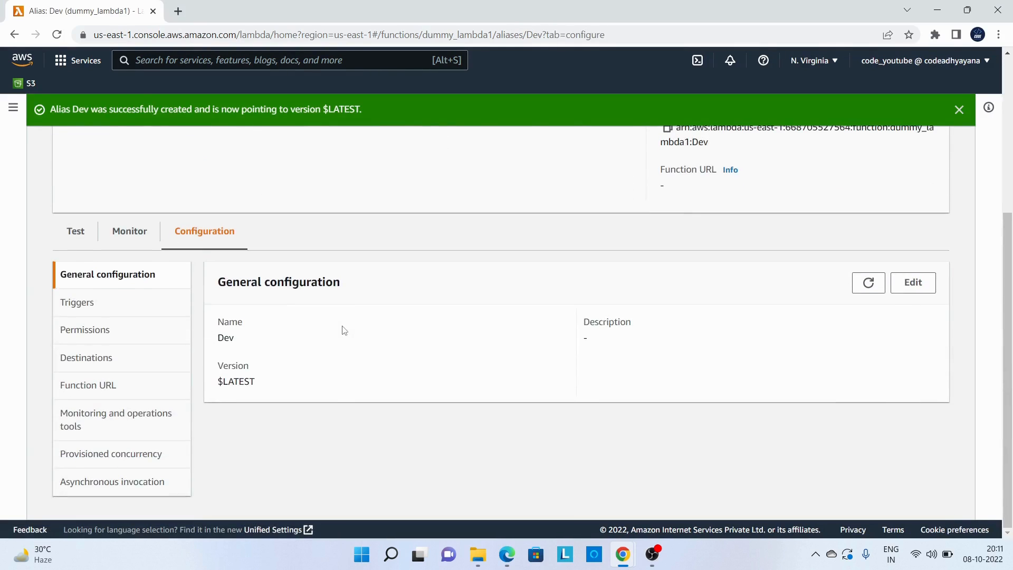
{"action": "scroll", "coordinate": [341, 322], "scroll_direction": "up", "scroll_amount": 5}
{"action": "left_click", "coordinate": [208, 147]}
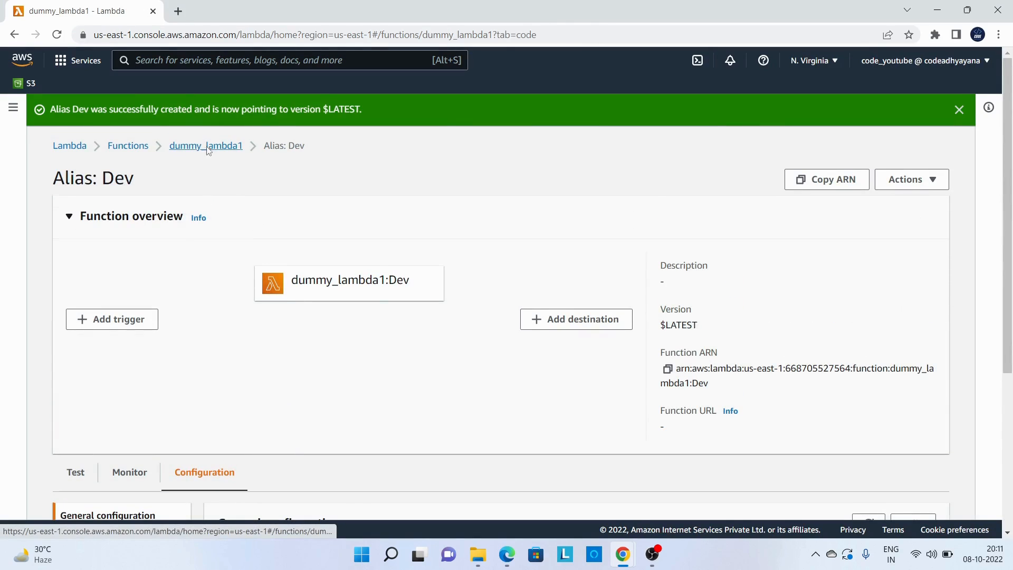
Compare the aliases of dummy_lambda1 with its published versions to check which version each alias points to
{"action": "left_click", "coordinate": [324, 441]}
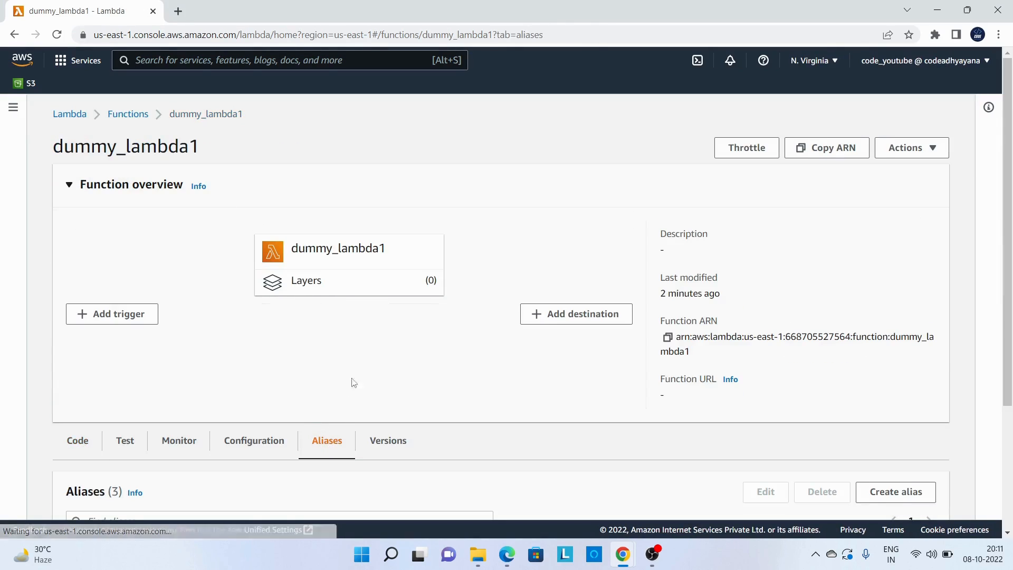
{"action": "scroll", "coordinate": [332, 336], "scroll_direction": "down", "scroll_amount": 3}
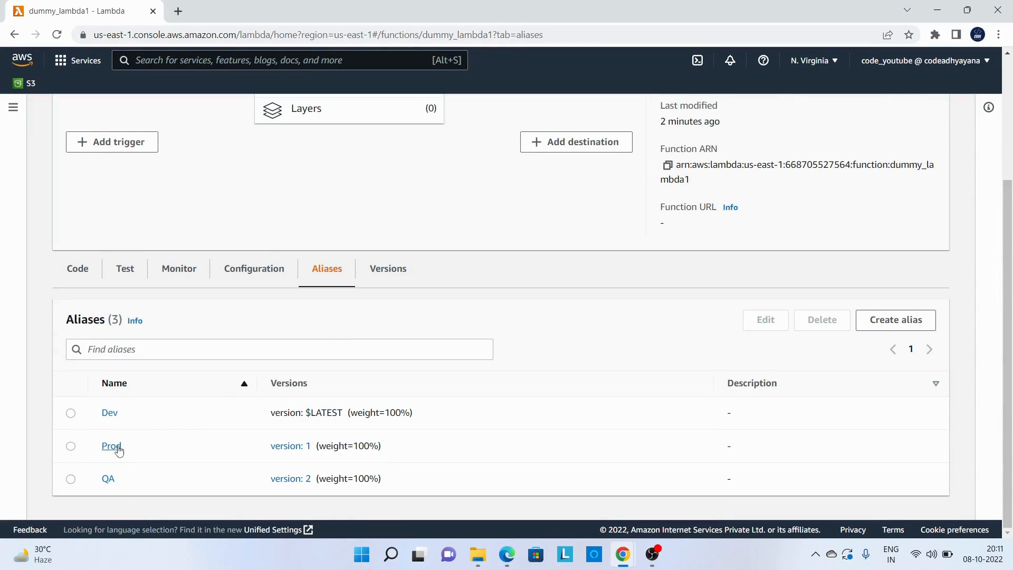
{"action": "left_click", "coordinate": [387, 268]}
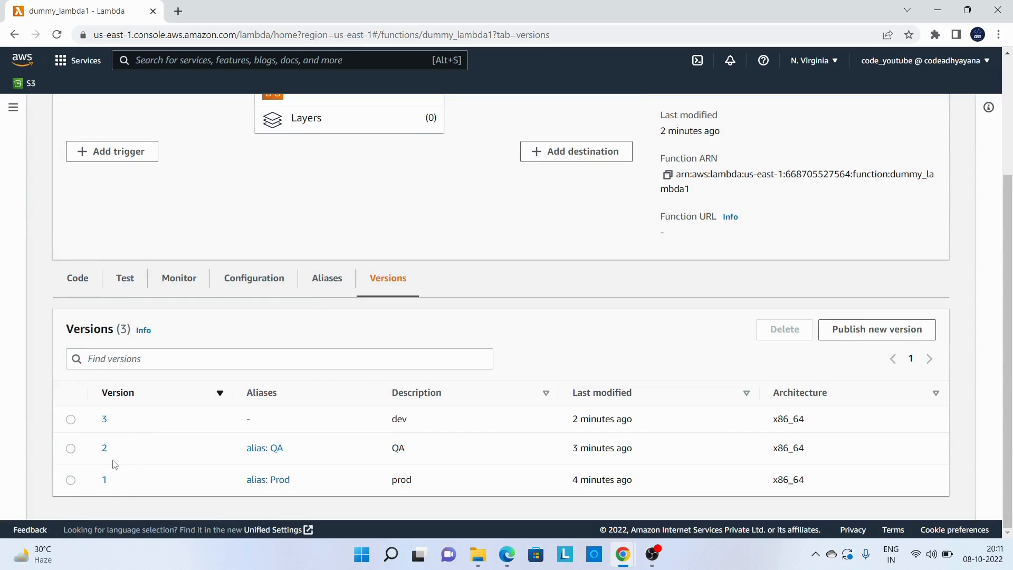
{"action": "left_click", "coordinate": [330, 279]}
{"action": "scroll", "coordinate": [307, 309], "scroll_direction": "down", "scroll_amount": 1}
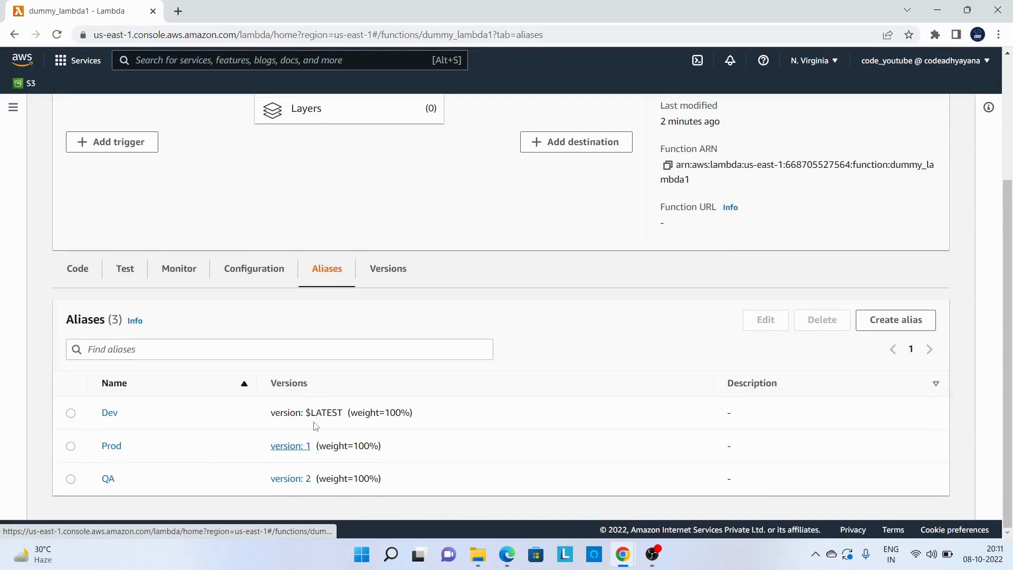
{"action": "scroll", "coordinate": [310, 422], "scroll_direction": "up", "scroll_amount": 1}
{"action": "scroll", "coordinate": [309, 358], "scroll_direction": "down", "scroll_amount": 1}
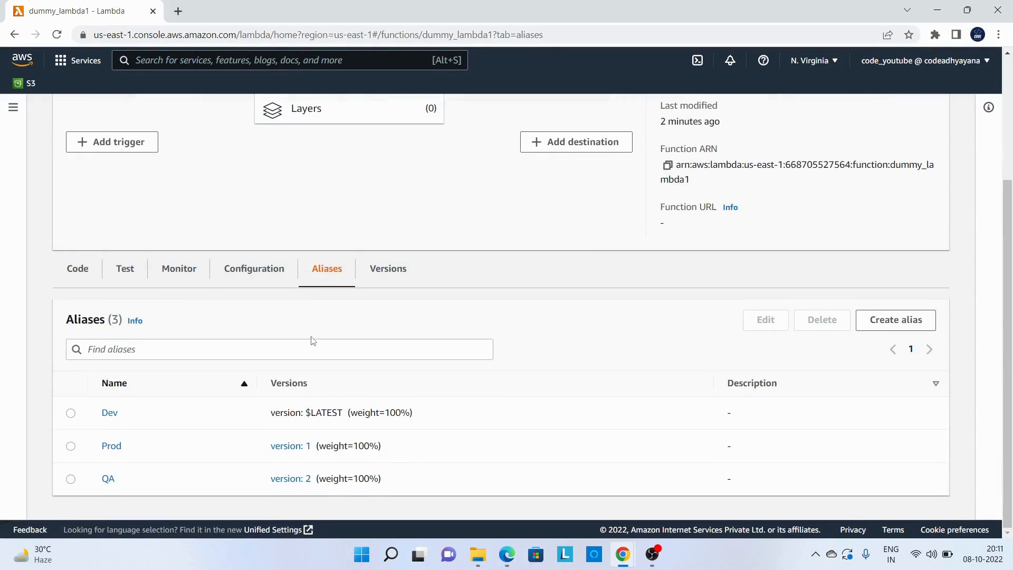
Open the Prod alias, run its saved test event test1, examine the returned body in the execution details, and dismiss the result
{"action": "left_click", "coordinate": [111, 447]}
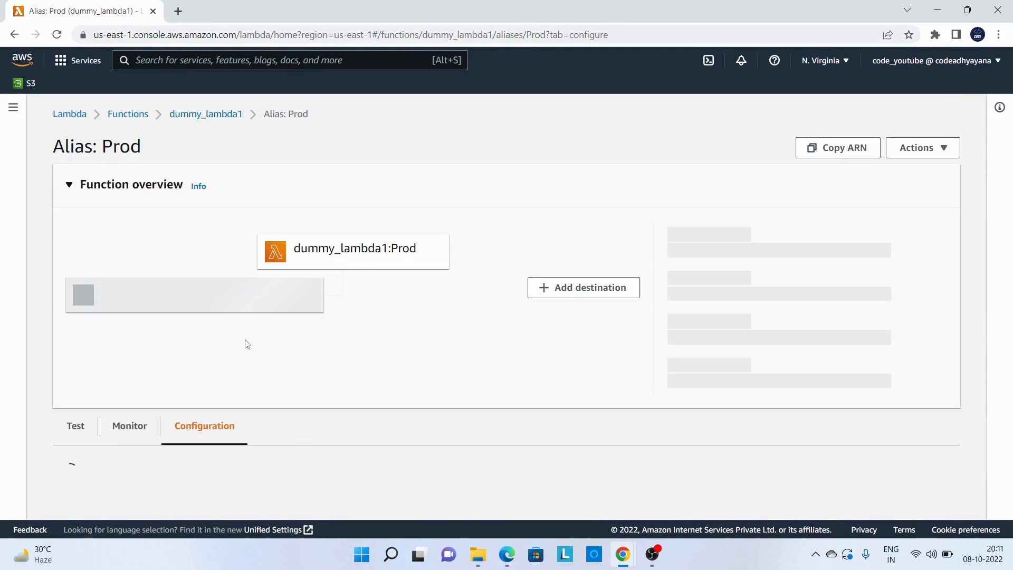
{"action": "scroll", "coordinate": [243, 322], "scroll_direction": "down", "scroll_amount": 1}
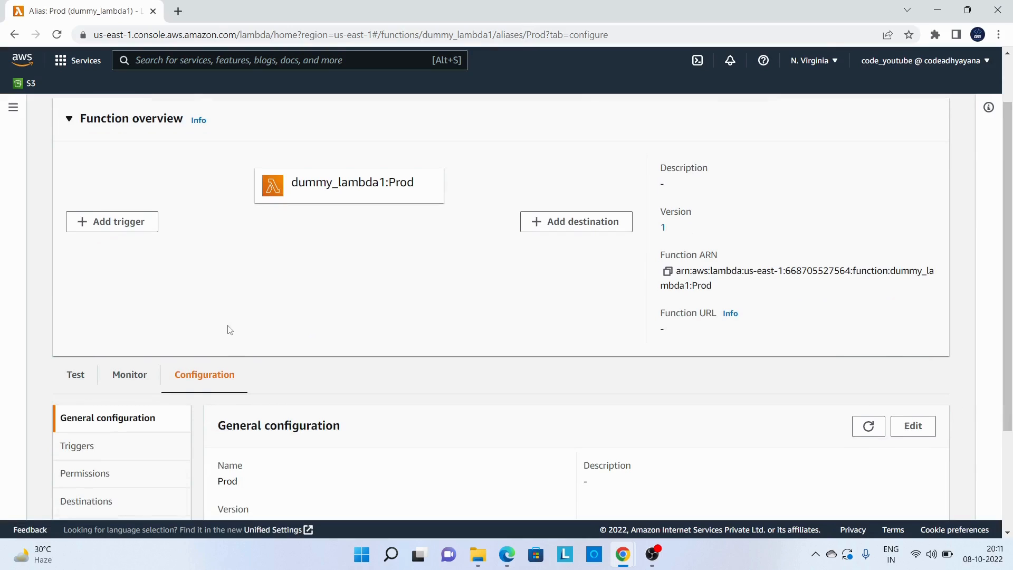
{"action": "left_click", "coordinate": [81, 377]}
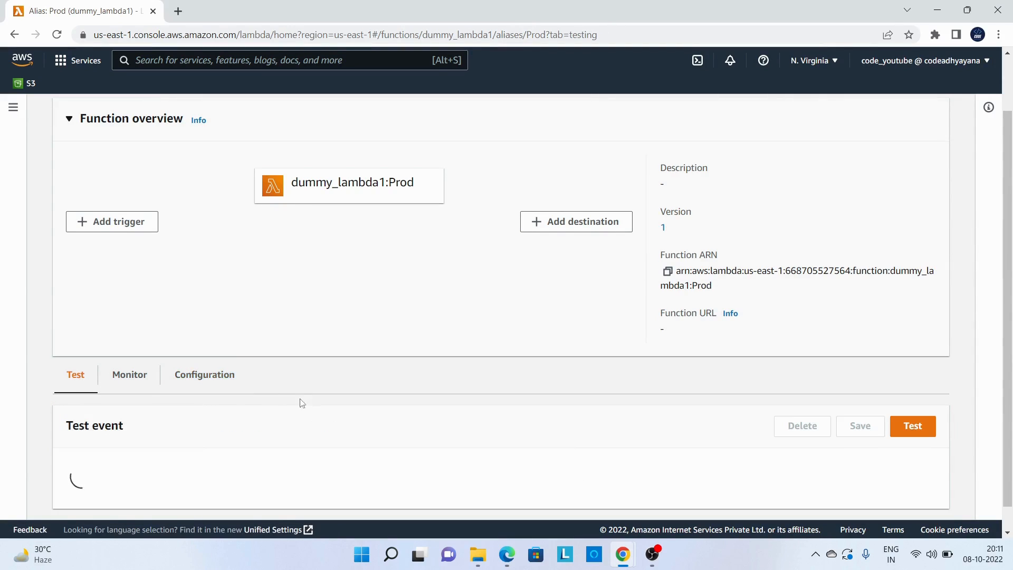
{"action": "scroll", "coordinate": [348, 338], "scroll_direction": "down", "scroll_amount": 5}
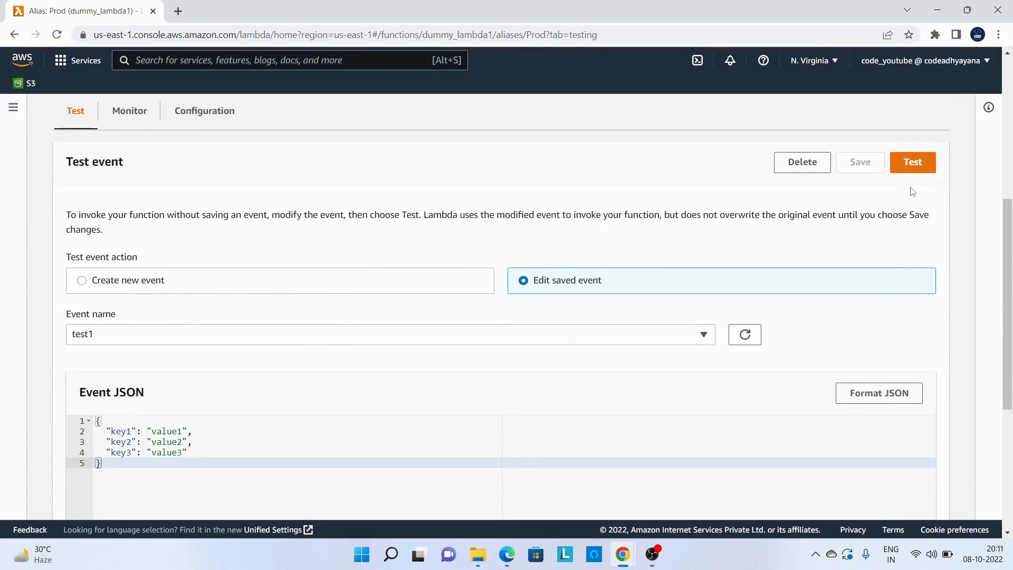
{"action": "left_click", "coordinate": [912, 169]}
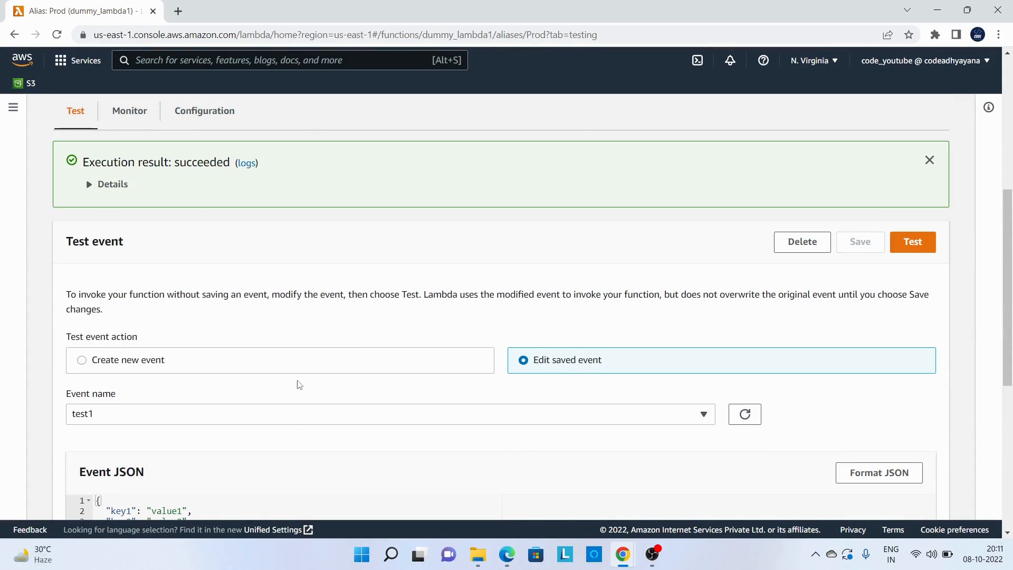
{"action": "left_click", "coordinate": [100, 186]}
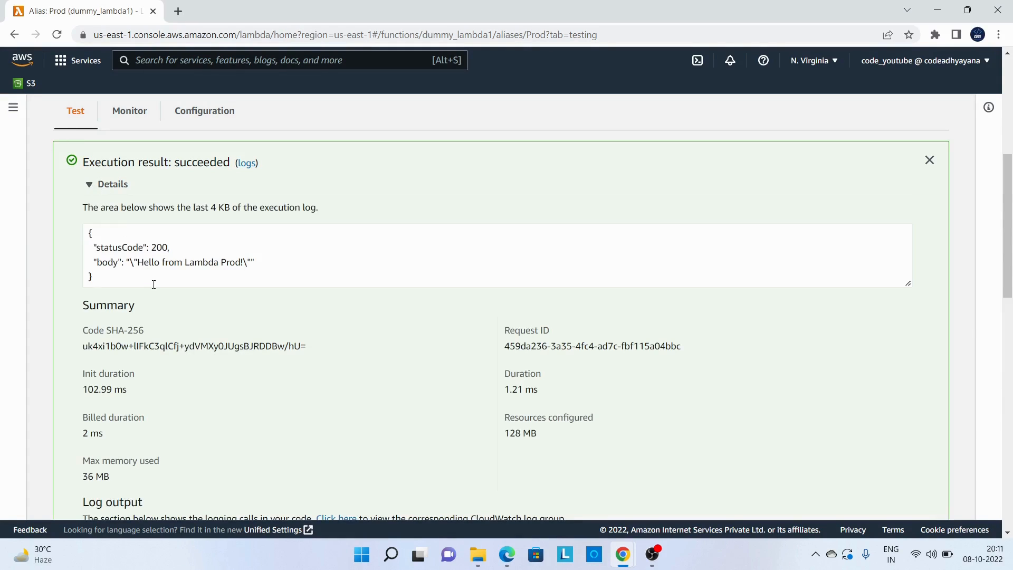
{"action": "left_click_drag", "start_coordinate": [139, 263], "coordinate": [243, 263]}
{"action": "left_click", "coordinate": [212, 263]}
{"action": "scroll", "coordinate": [436, 305], "scroll_direction": "up", "scroll_amount": 3}
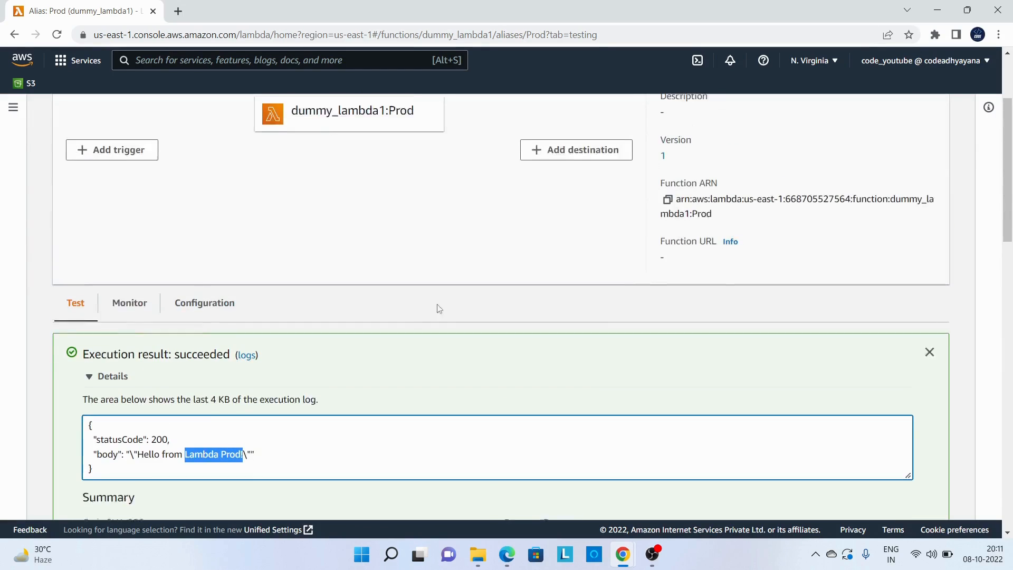
{"action": "left_click", "coordinate": [929, 358]}
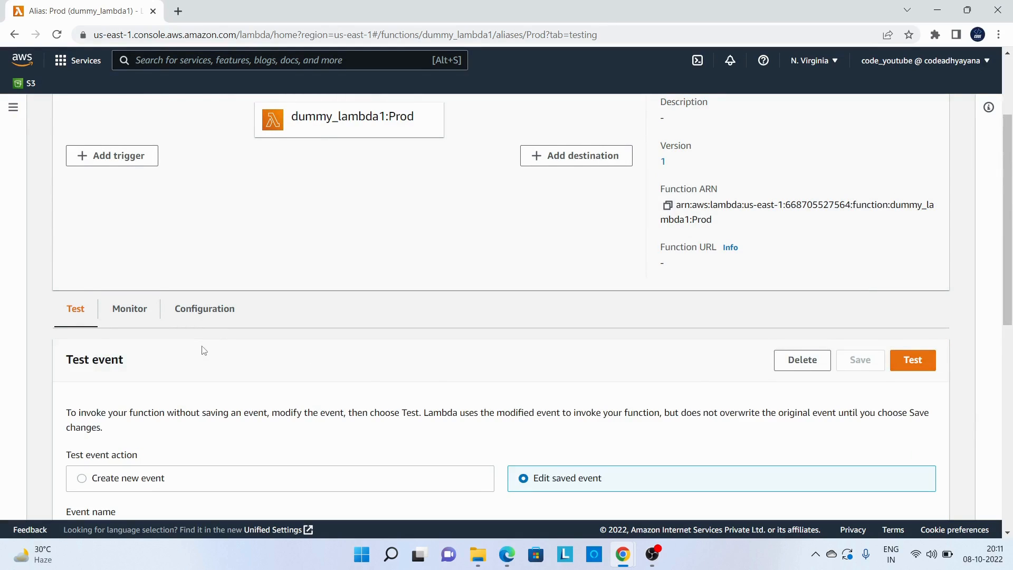
Return to the aliases of dummy_lambda1 and open the Prod alias's configuration for editing
{"action": "scroll", "coordinate": [312, 315], "scroll_direction": "up", "scroll_amount": 3}
{"action": "scroll", "coordinate": [353, 294], "scroll_direction": "down", "scroll_amount": 10}
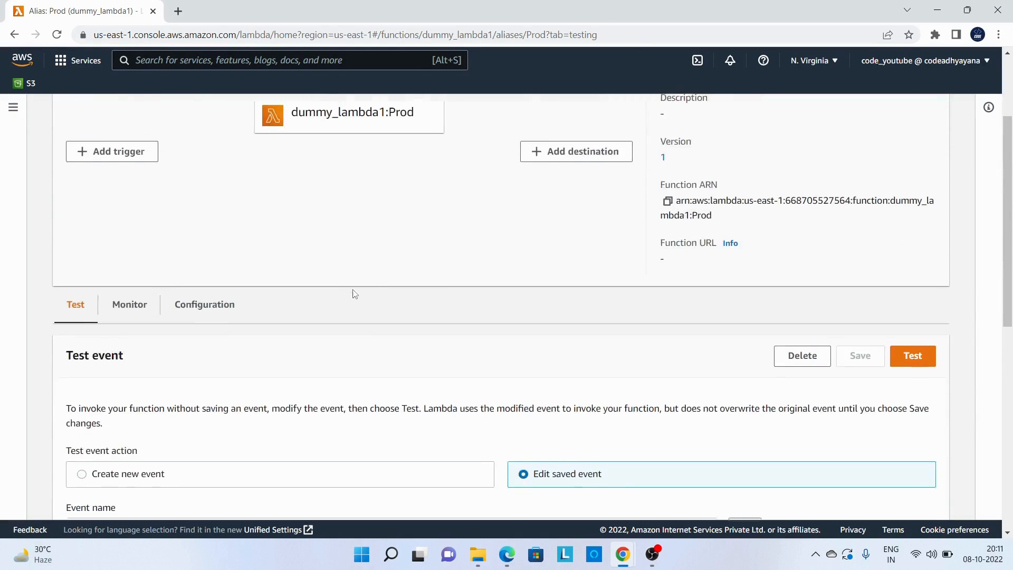
{"action": "scroll", "coordinate": [358, 317], "scroll_direction": "up", "scroll_amount": 8}
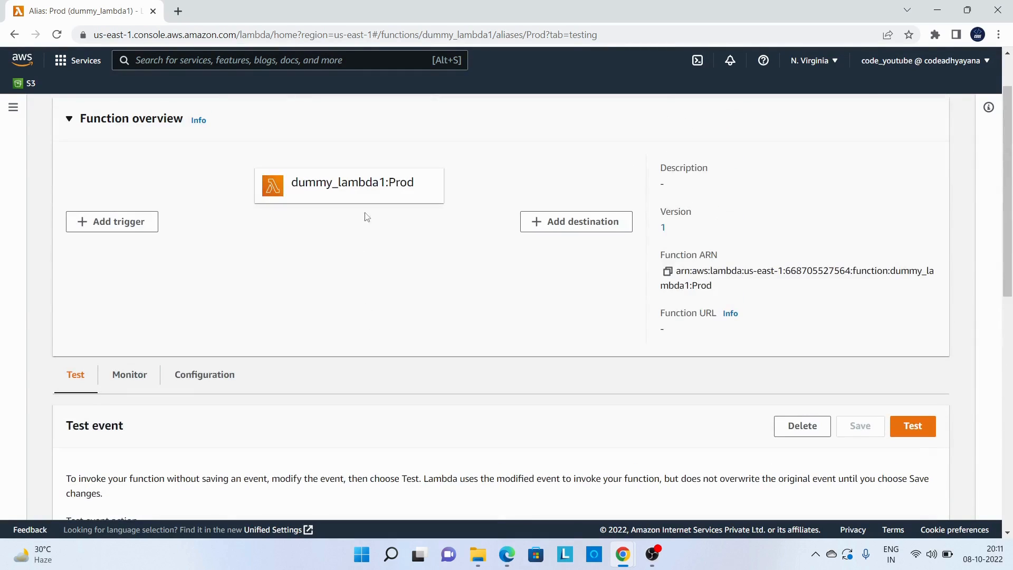
{"action": "scroll", "coordinate": [327, 275], "scroll_direction": "up", "scroll_amount": 2}
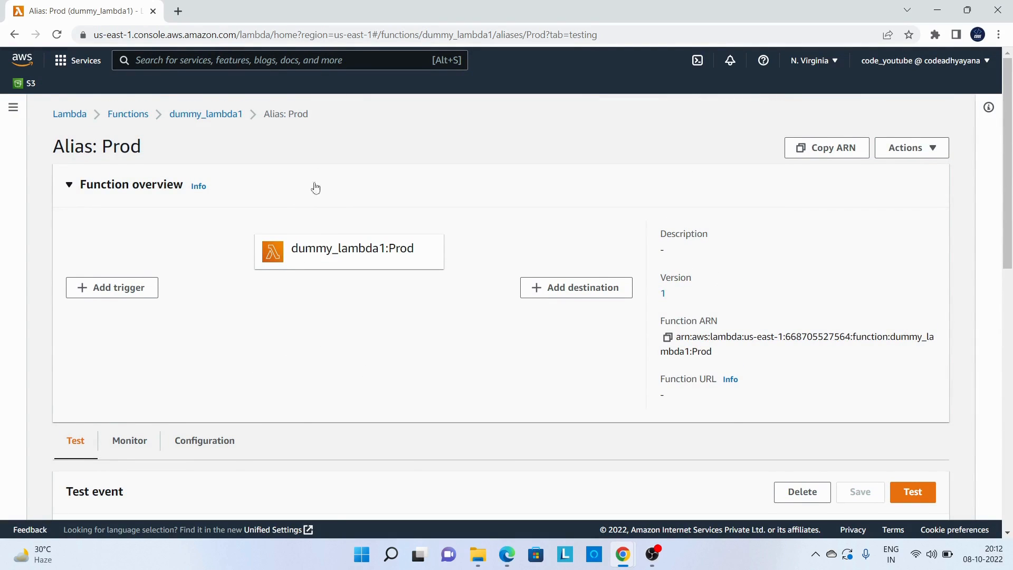
{"action": "left_click", "coordinate": [229, 118]}
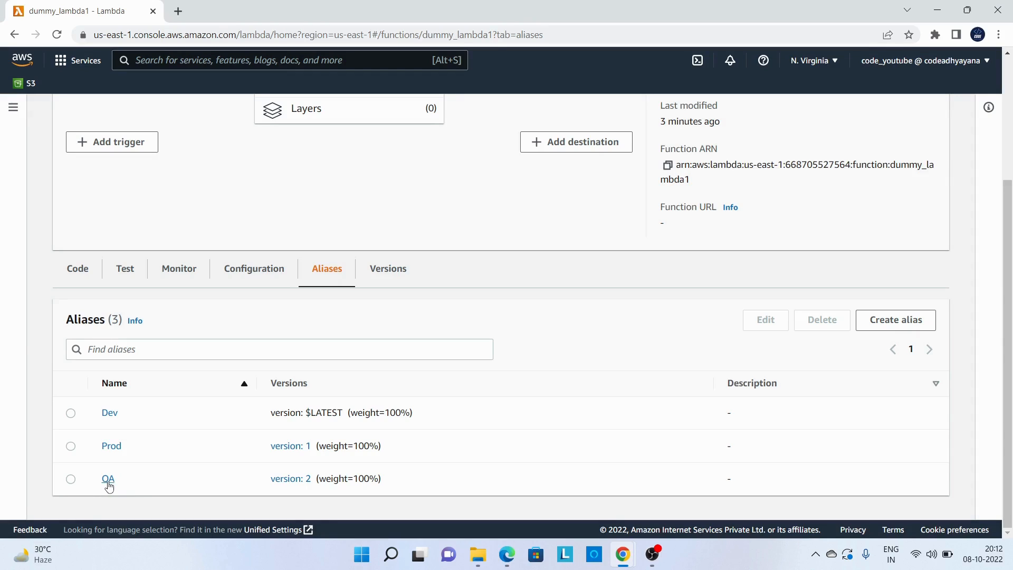
{"action": "left_click", "coordinate": [112, 448]}
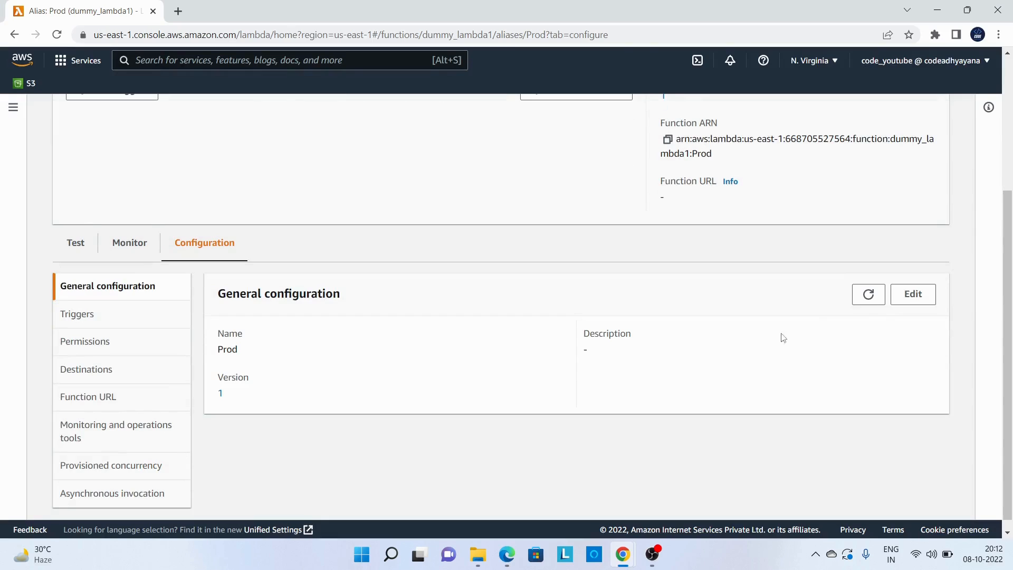
{"action": "left_click", "coordinate": [908, 296]}
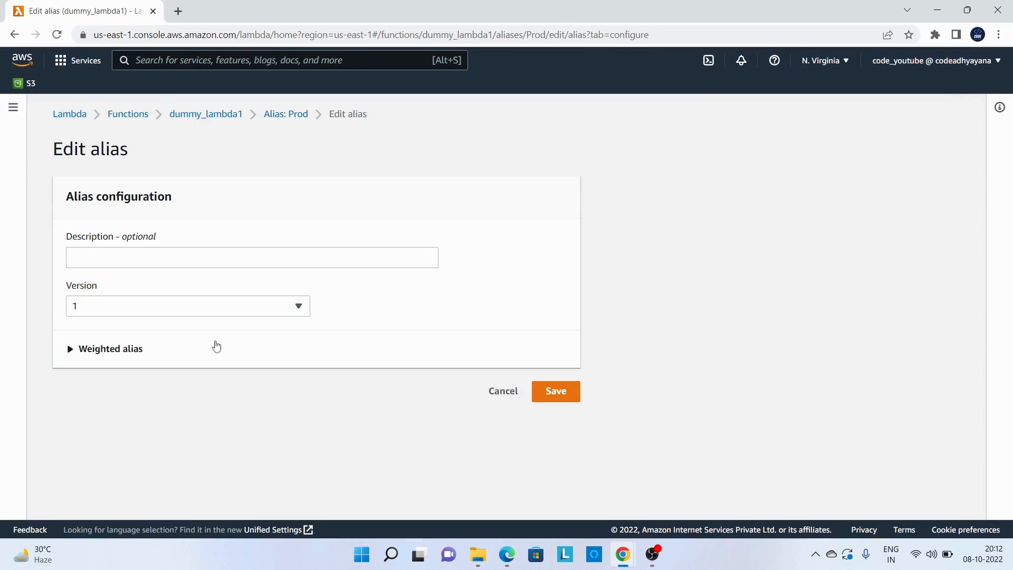
Add version 2 as the Prod alias's additional weighted version with a weight of 50% and save the alias
{"action": "left_click", "coordinate": [72, 349]}
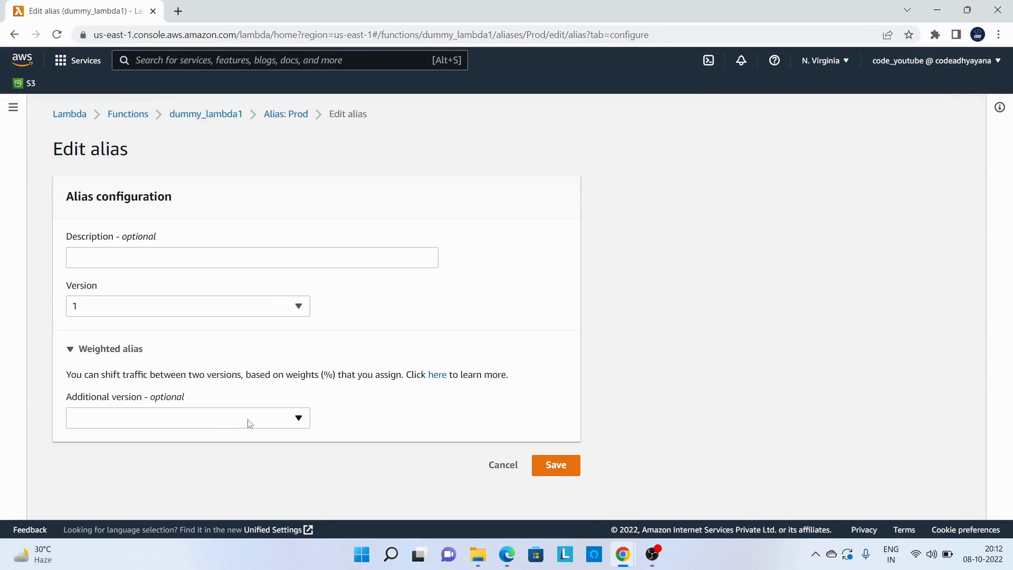
{"action": "left_click", "coordinate": [286, 422]}
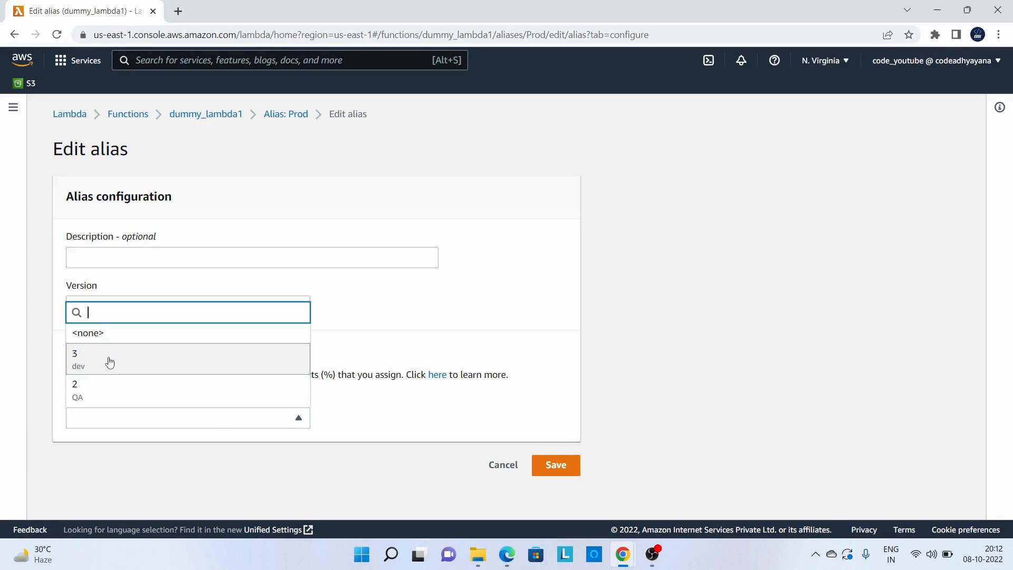
{"action": "left_click", "coordinate": [96, 390]}
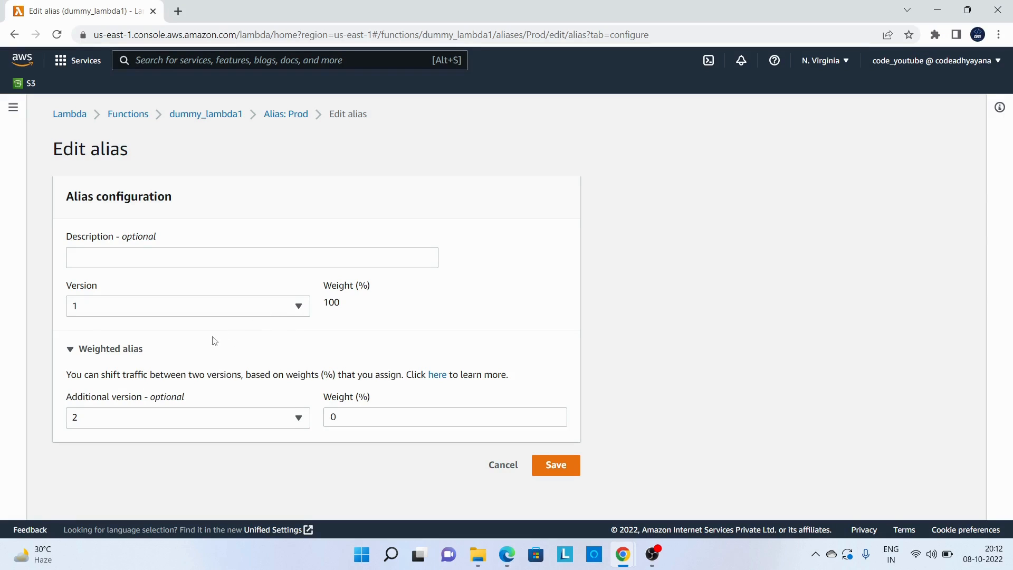
{"action": "left_click", "coordinate": [347, 412]}
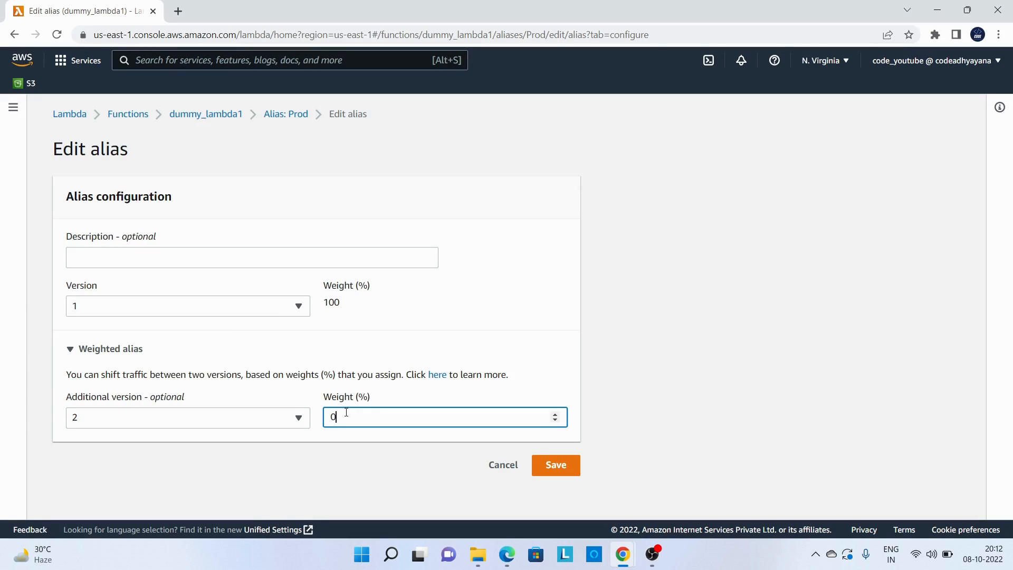
{"action": "type", "text": "10"}
{"action": "key", "text": "BackSpace"}
{"action": "key", "text": "BackSpace"}
{"action": "type", "text": "50"}
{"action": "left_click", "coordinate": [558, 468]}
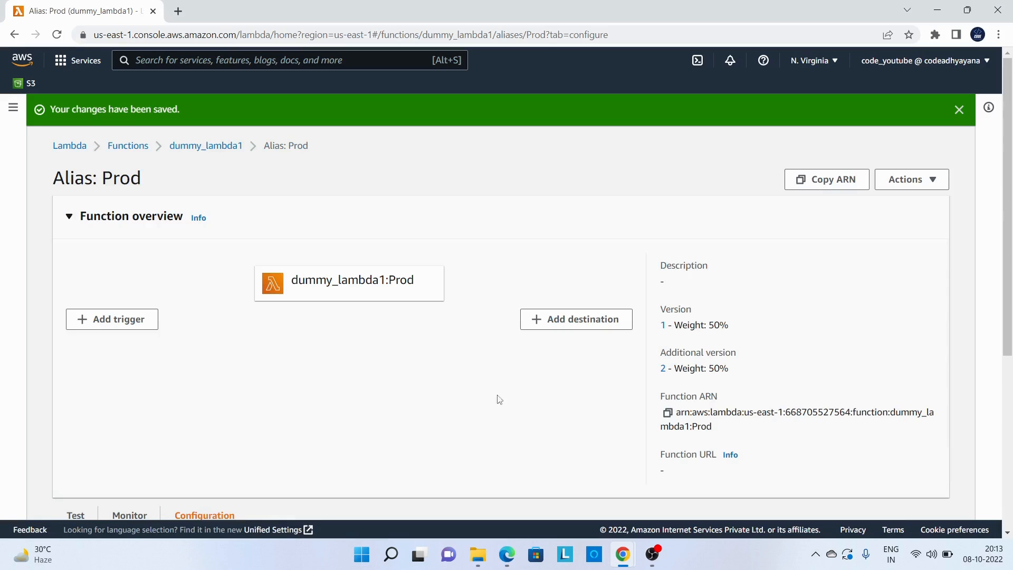
Test the weighted Prod alias with the test1 event, inspect the response body, and dismiss the result
{"action": "scroll", "coordinate": [338, 248], "scroll_direction": "down", "scroll_amount": 4}
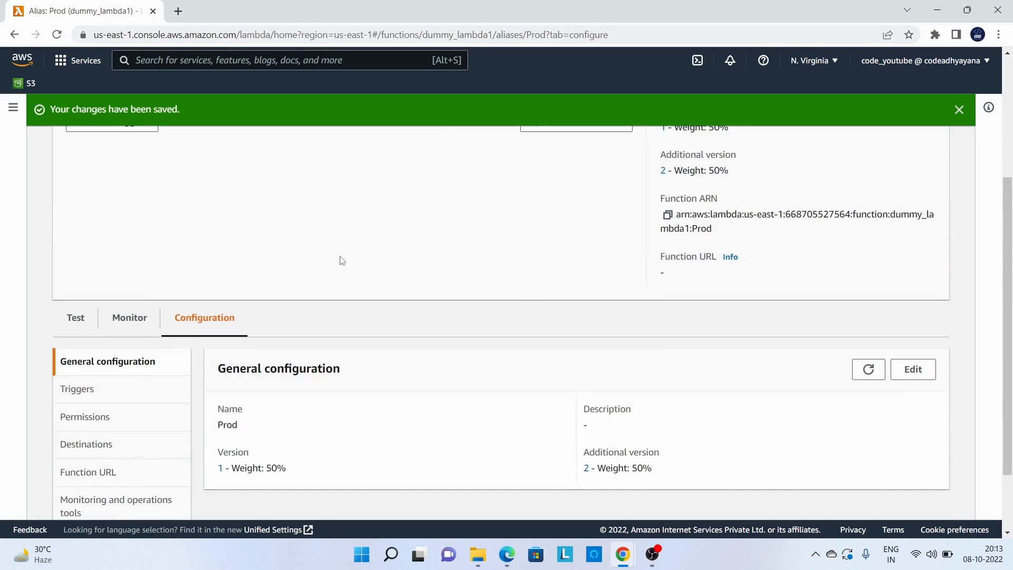
{"action": "left_click", "coordinate": [79, 319]}
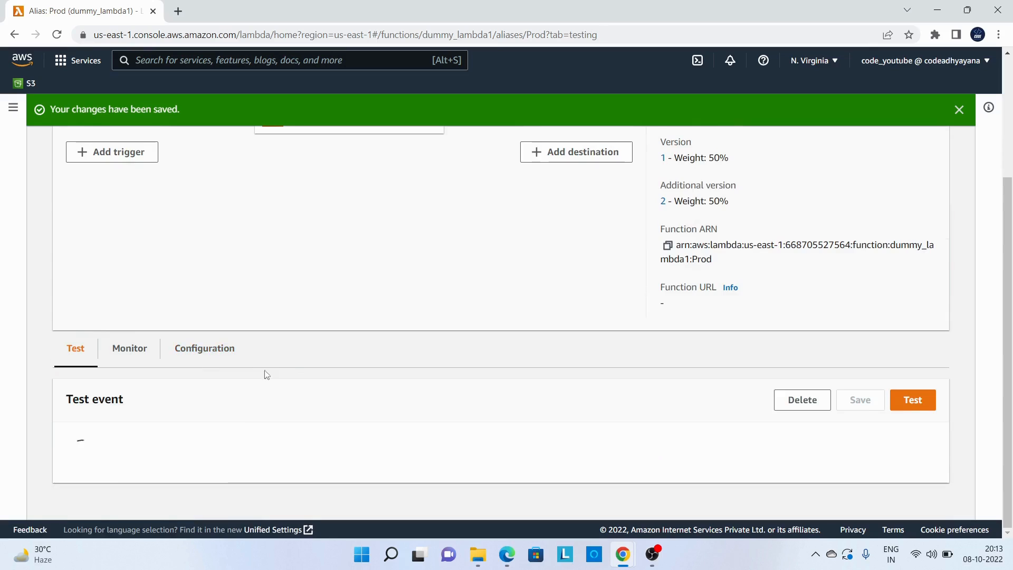
{"action": "left_click", "coordinate": [921, 369]}
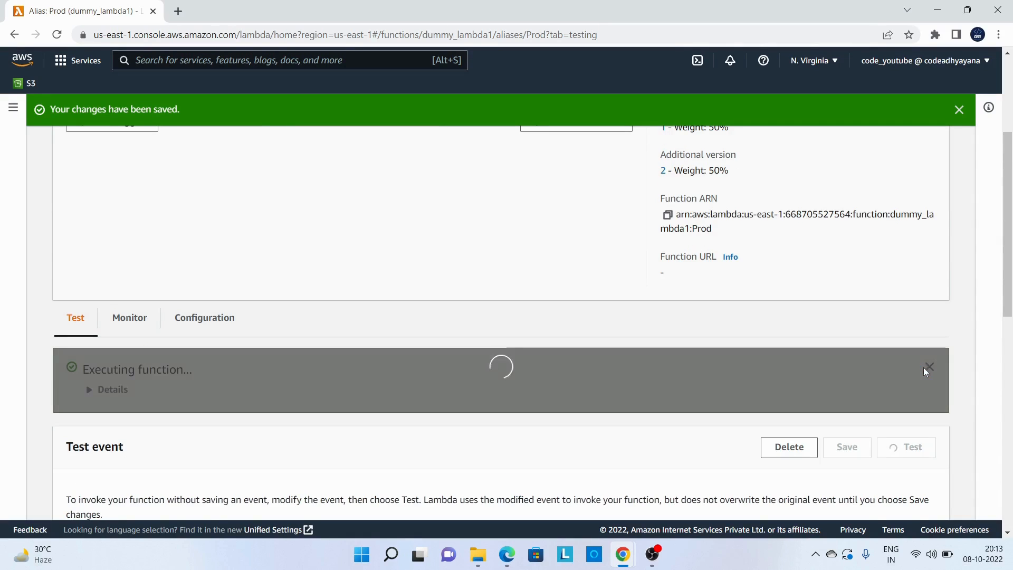
{"action": "left_click", "coordinate": [102, 391]}
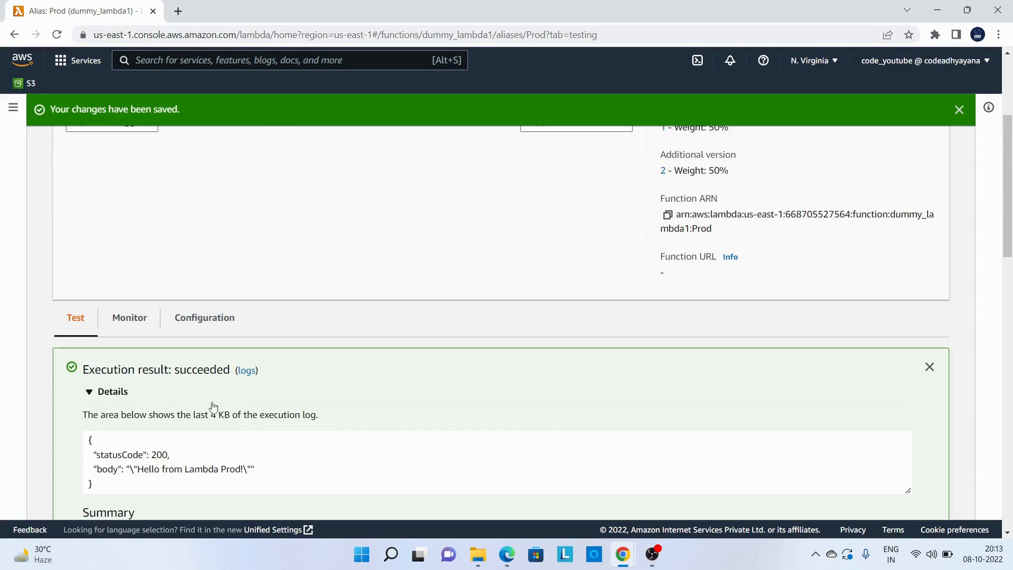
{"action": "scroll", "coordinate": [222, 404], "scroll_direction": "down", "scroll_amount": 1}
{"action": "left_click_drag", "start_coordinate": [198, 407], "coordinate": [265, 402]}
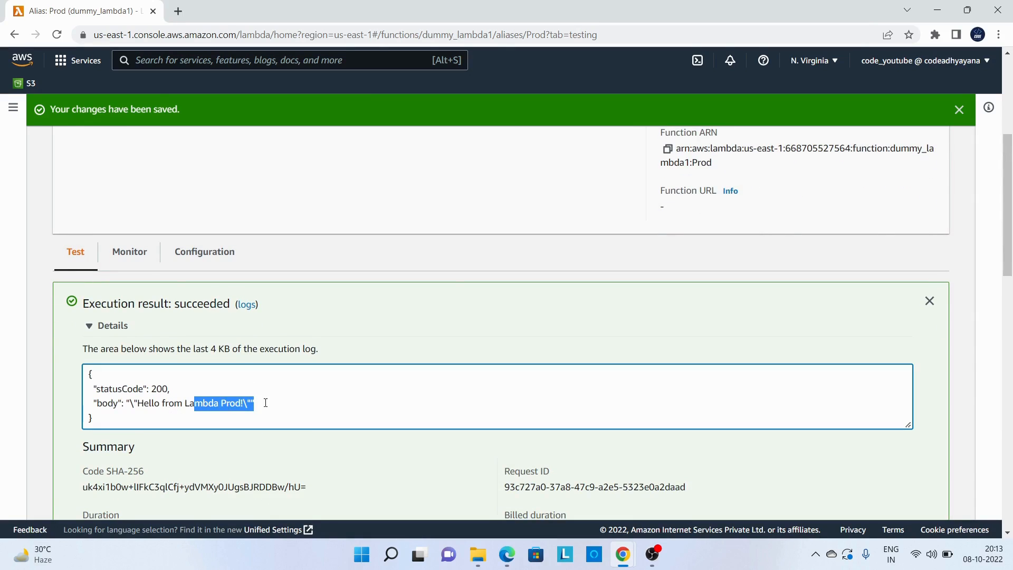
{"action": "left_click", "coordinate": [929, 301]}
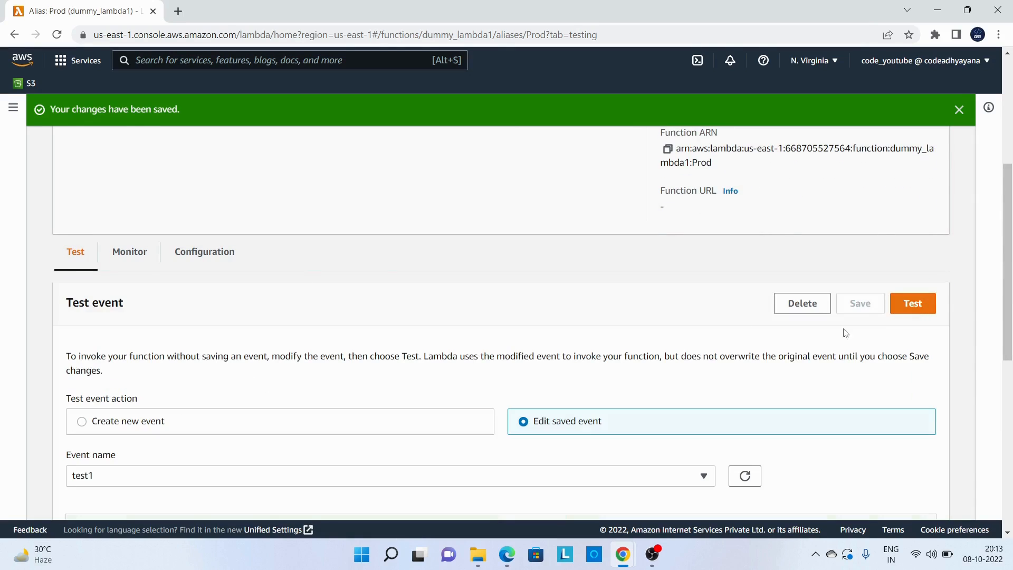
Run the test1 event on the Prod alias a second time, check which version's message is returned, and close the result
{"action": "left_click", "coordinate": [913, 303]}
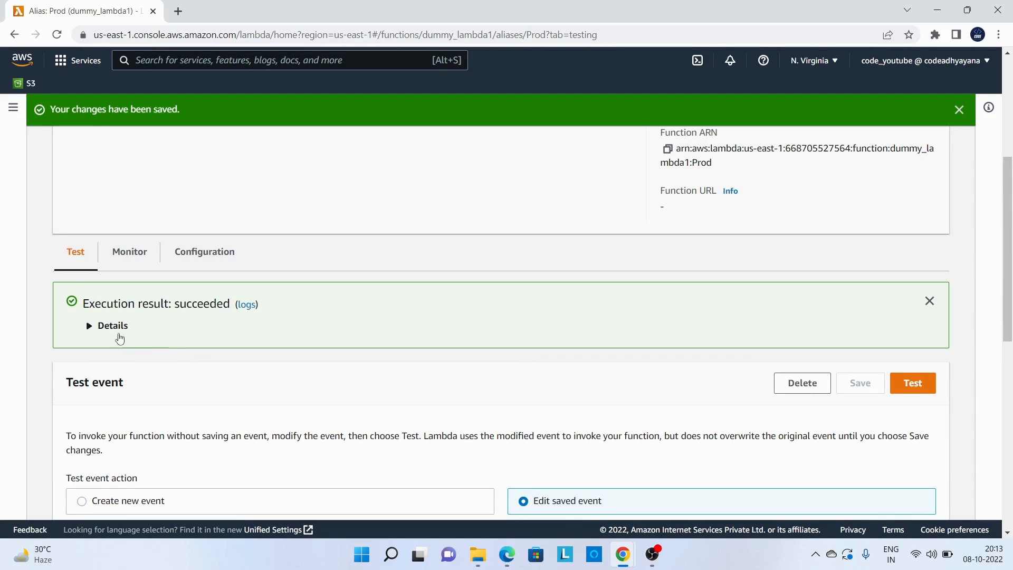
{"action": "left_click", "coordinate": [120, 338]}
{"action": "left_click_drag", "start_coordinate": [214, 402], "coordinate": [257, 403]}
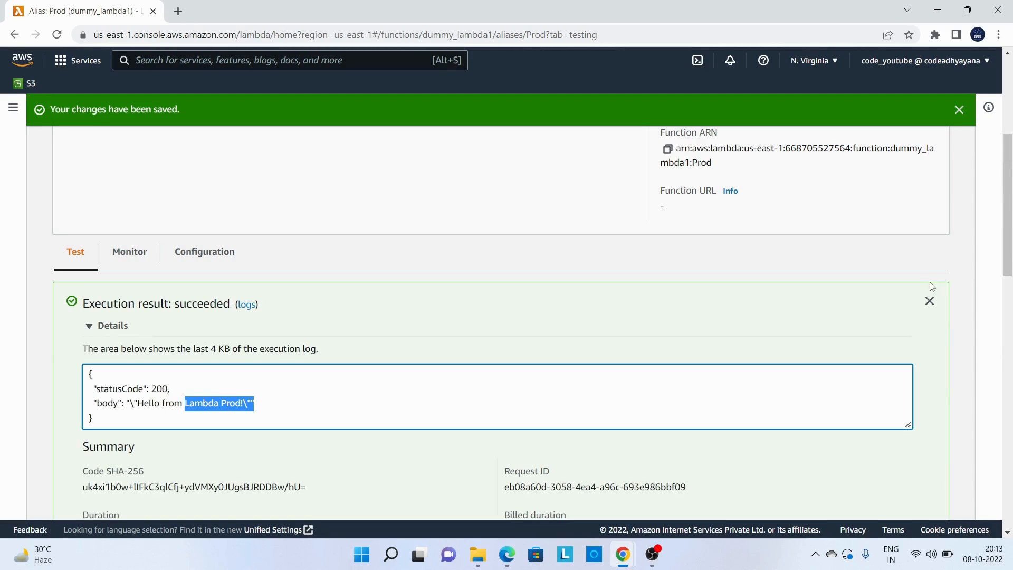
{"action": "left_click", "coordinate": [929, 300]}
Invoke the Prod alias a third time with test1, examine the response body for the serving version, and dismiss the result
{"action": "left_click", "coordinate": [913, 302]}
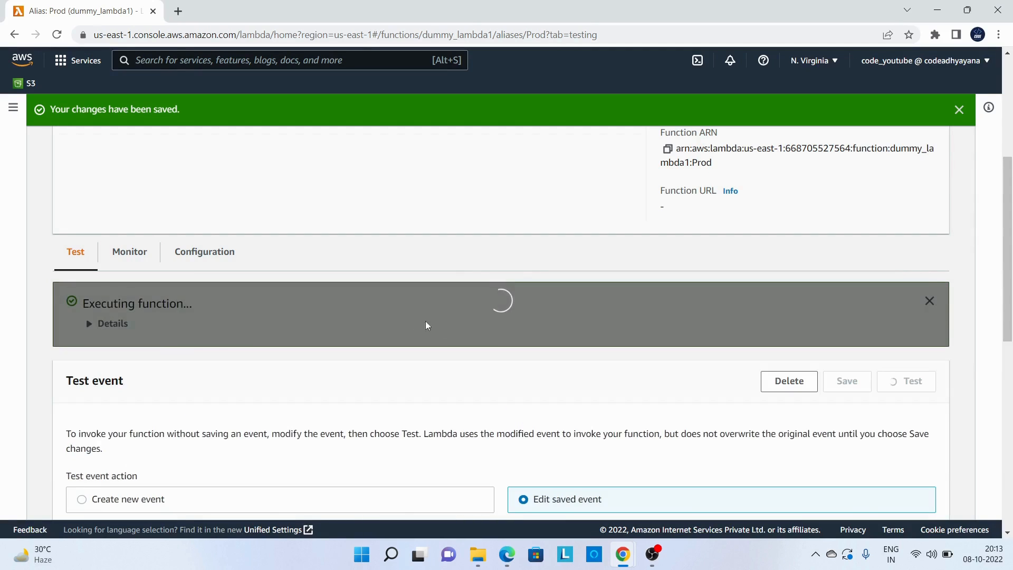
{"action": "left_click", "coordinate": [110, 327]}
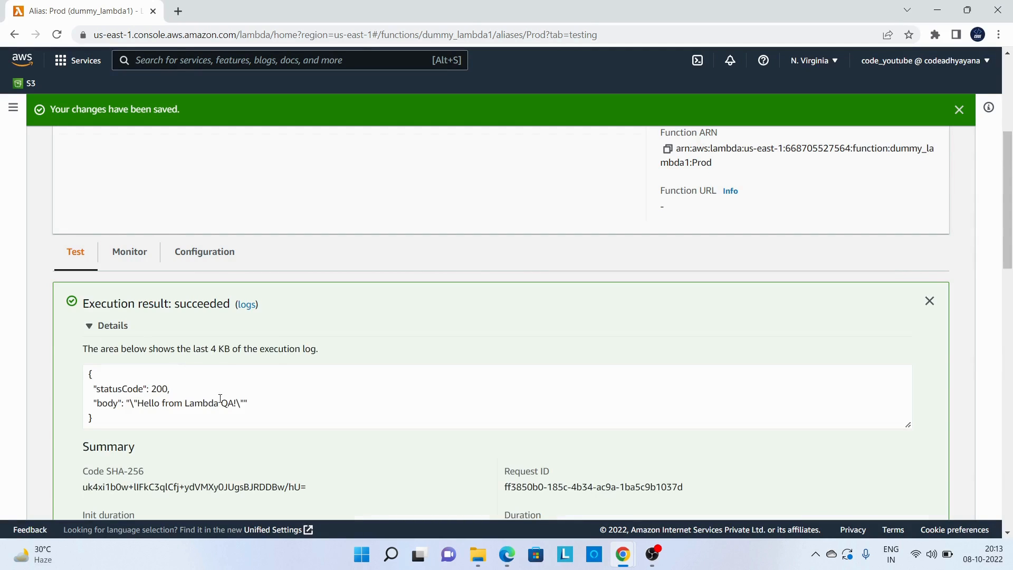
{"action": "left_click_drag", "start_coordinate": [165, 403], "coordinate": [241, 402]}
{"action": "scroll", "coordinate": [270, 402], "scroll_direction": "up", "scroll_amount": 1}
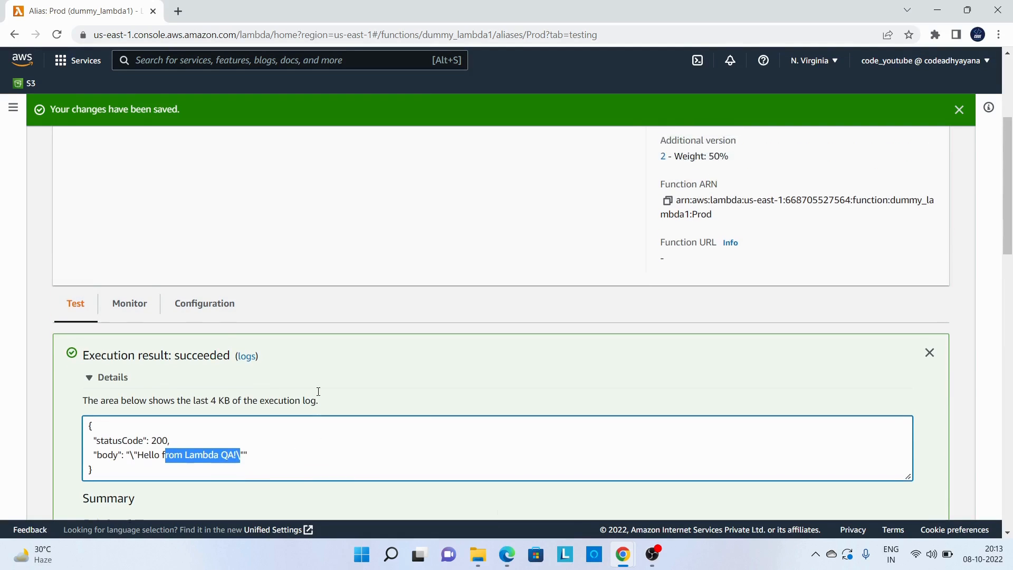
{"action": "left_click", "coordinate": [929, 367]}
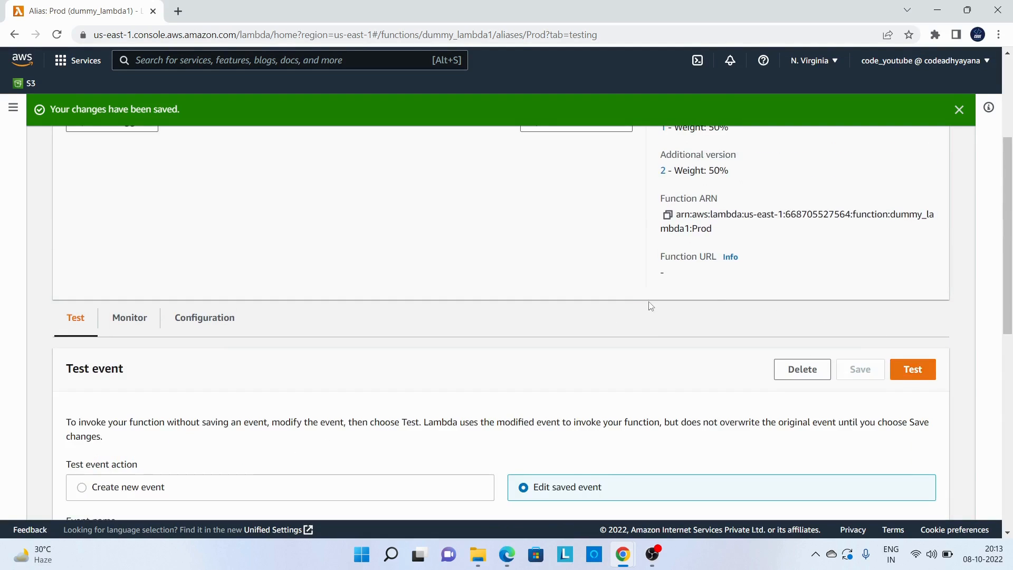
Repeat the Prod alias test a fourth time with test1 and expand the execution details
{"action": "scroll", "coordinate": [649, 302], "scroll_direction": "down", "scroll_amount": 2}
{"action": "left_click", "coordinate": [911, 235]}
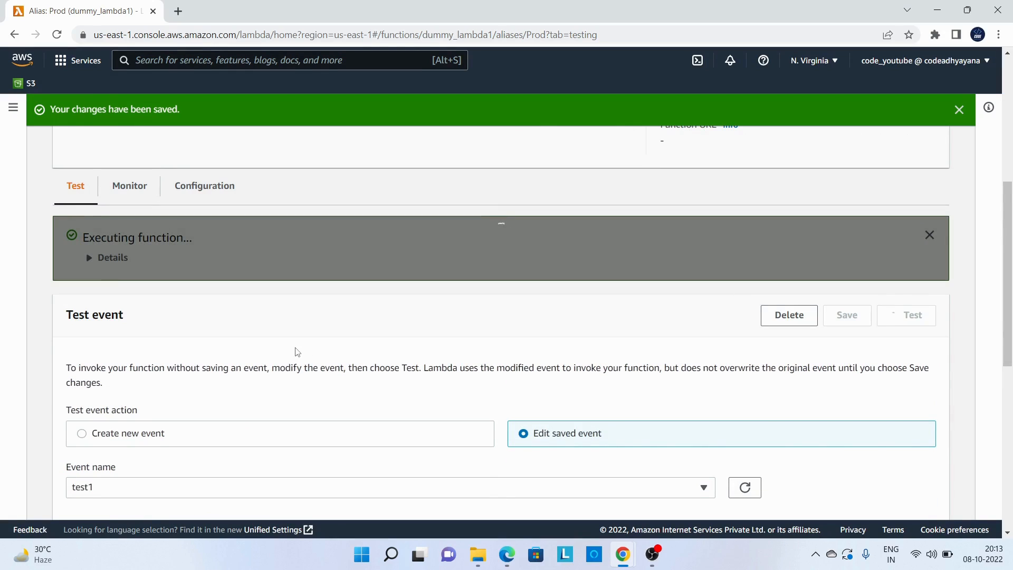
{"action": "left_click", "coordinate": [111, 259]}
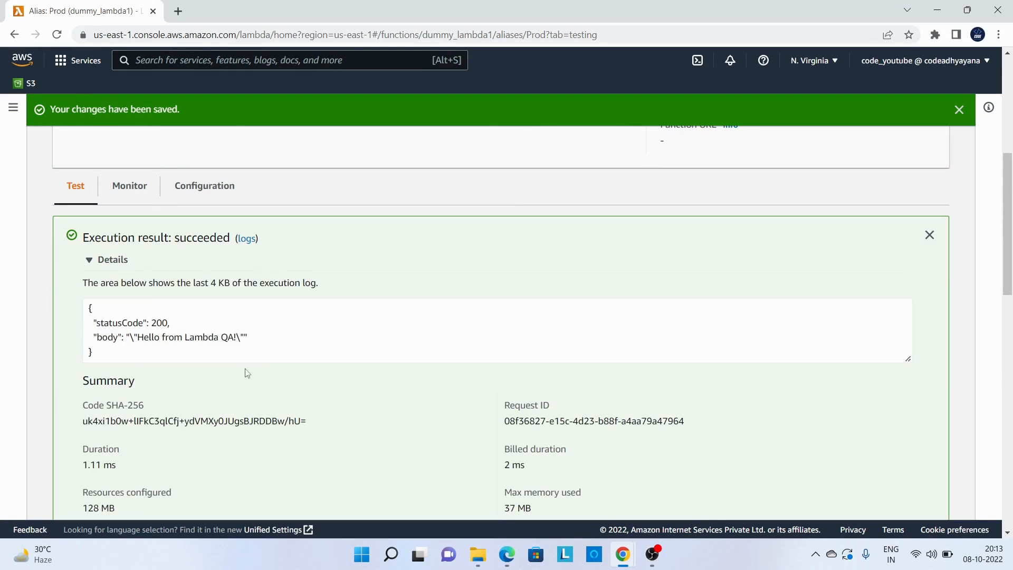